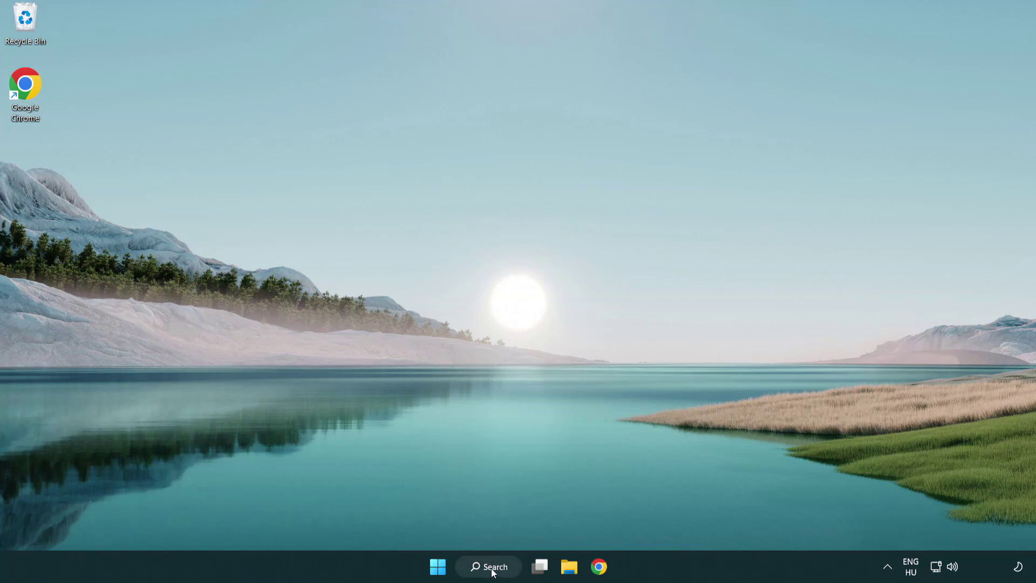
# Step: Search for 'device manager' and open Device Manager from the best match
pyautogui.click(492, 573)
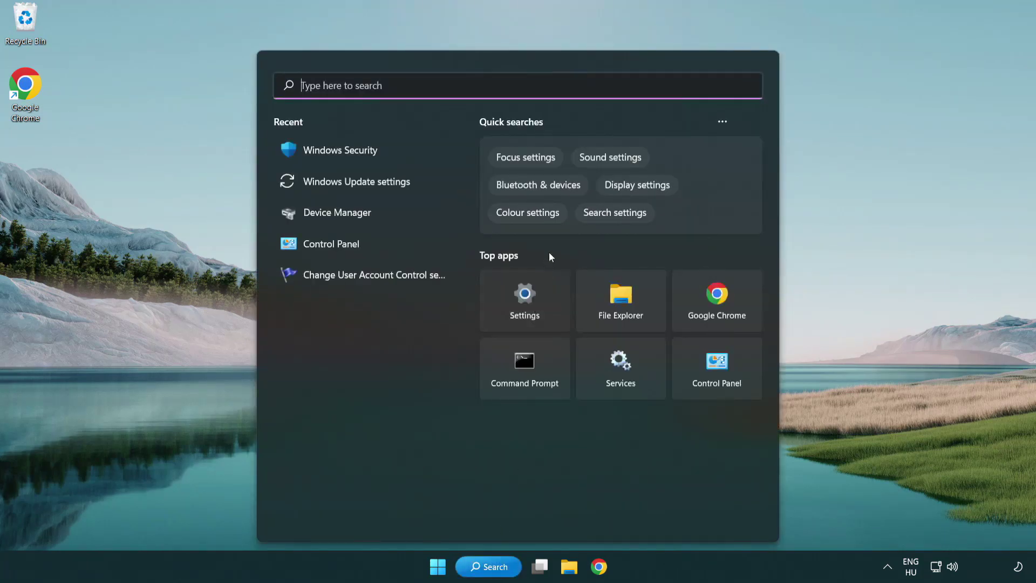
pyautogui.write('device manager')
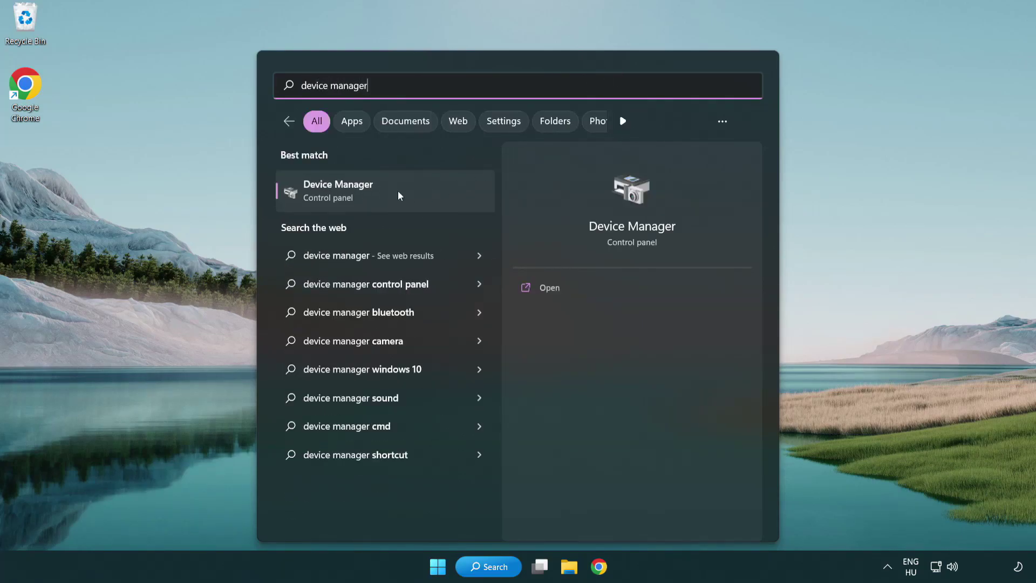
pyautogui.click(414, 199)
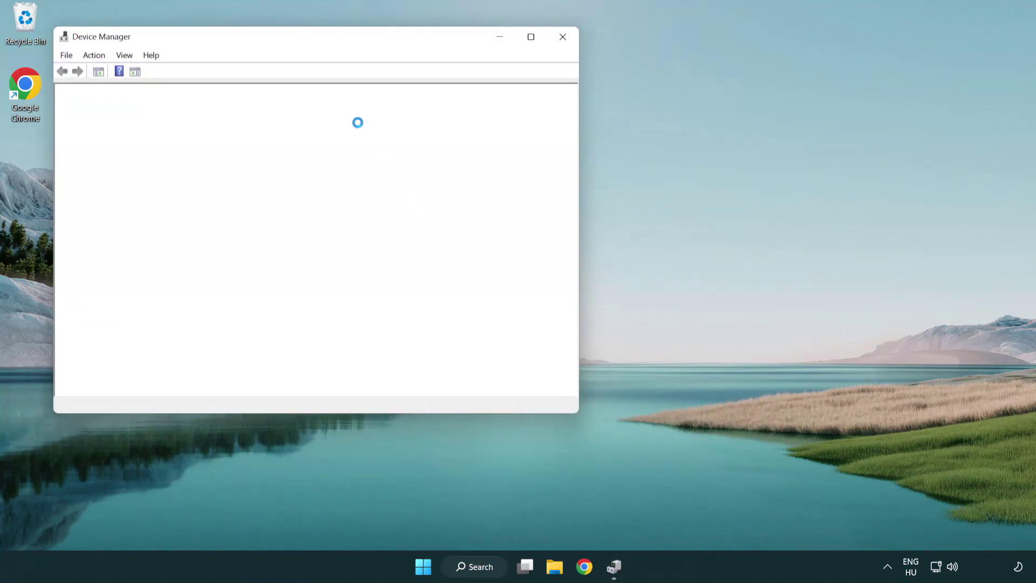
# Step: Under Display adapters, start a driver update for the VMware SVGA 3D adapter
pyautogui.moveTo(283, 41); pyautogui.dragTo(456, 105)
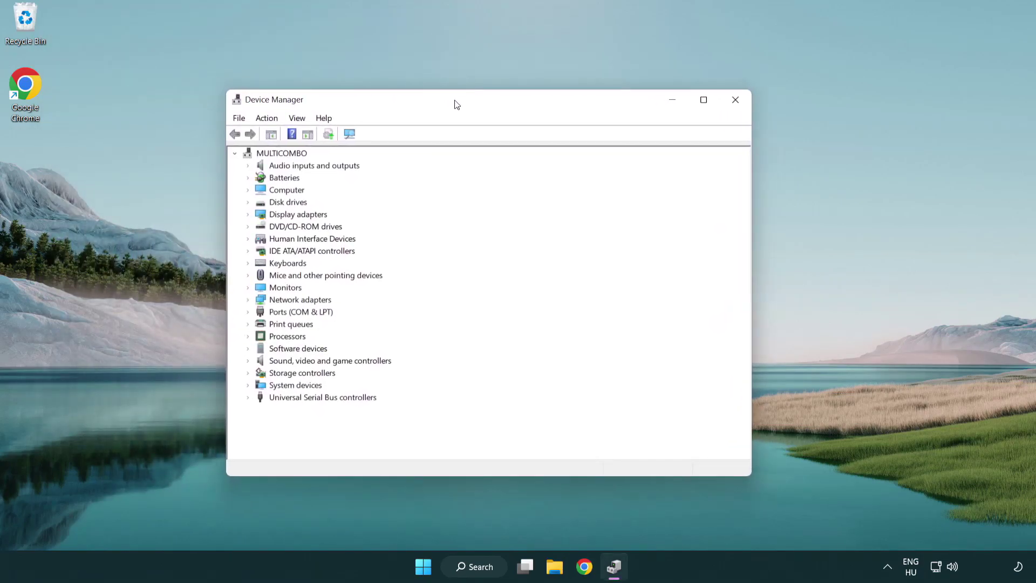
pyautogui.click(282, 216)
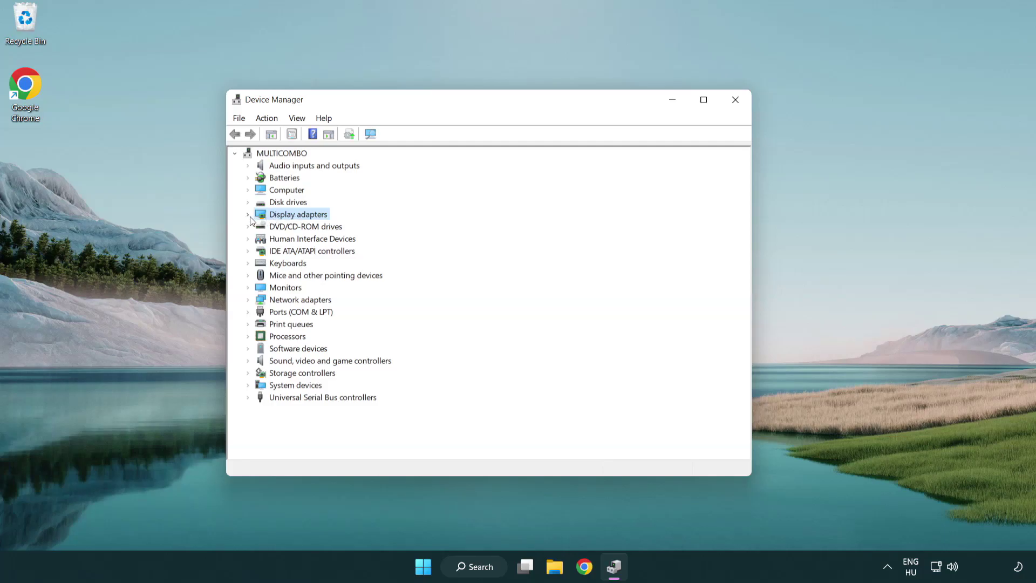
pyautogui.click(248, 214)
pyautogui.click(323, 227)
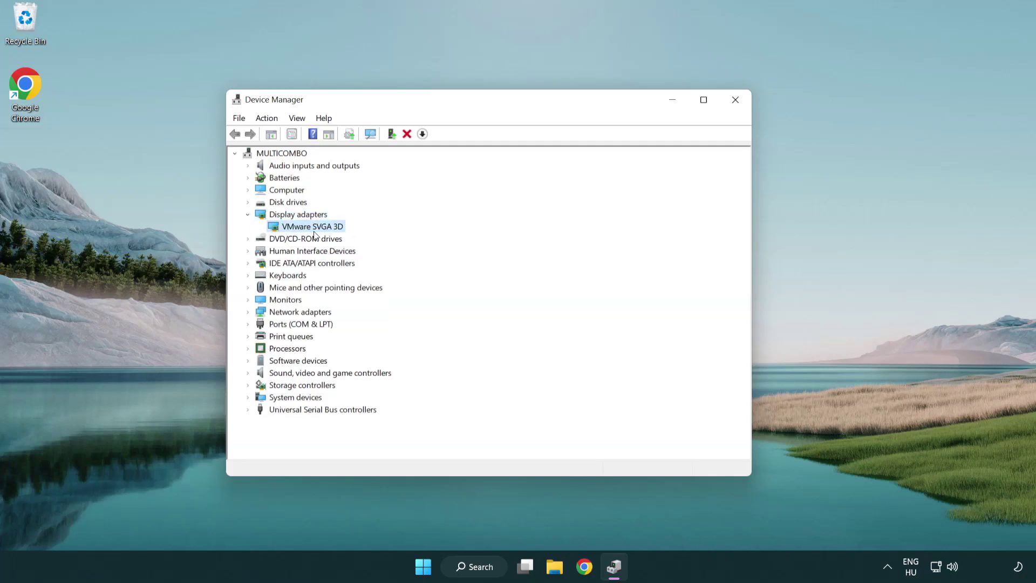
pyautogui.rightClick(309, 230)
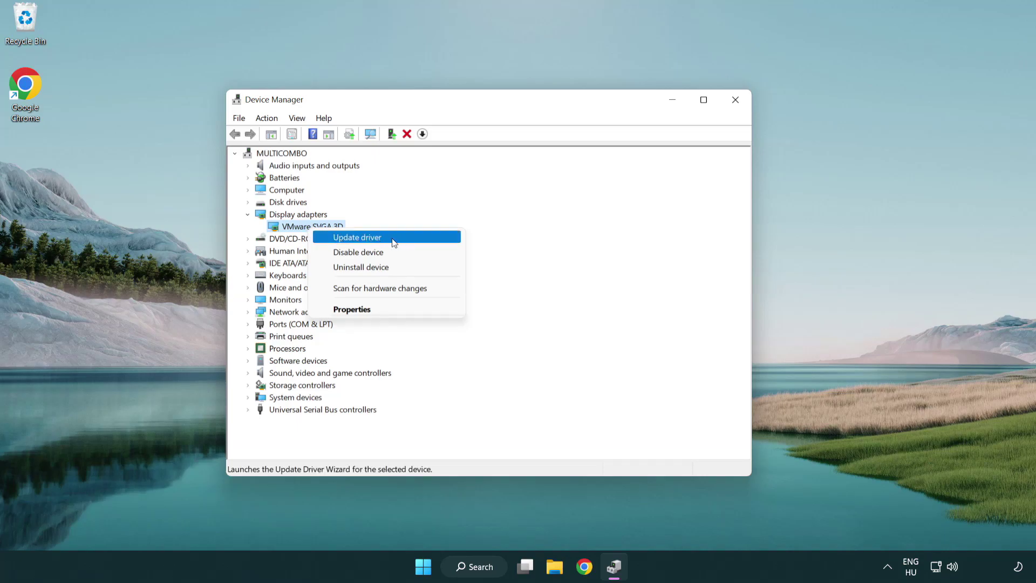
pyautogui.click(410, 239)
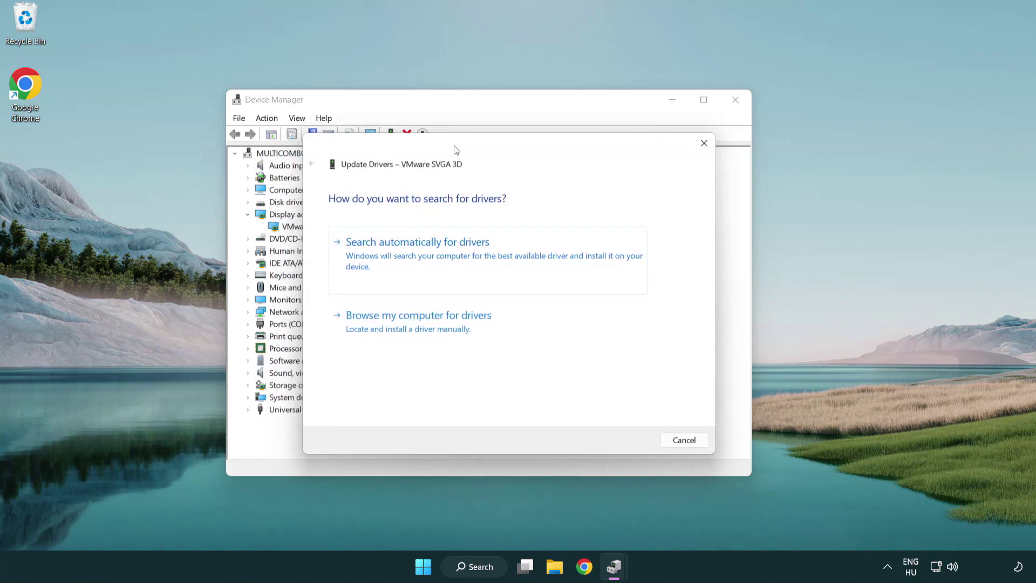
# Step: Search automatically for a VMware SVGA 3D driver, then close the wizard and Device Manager
pyautogui.click(456, 253)
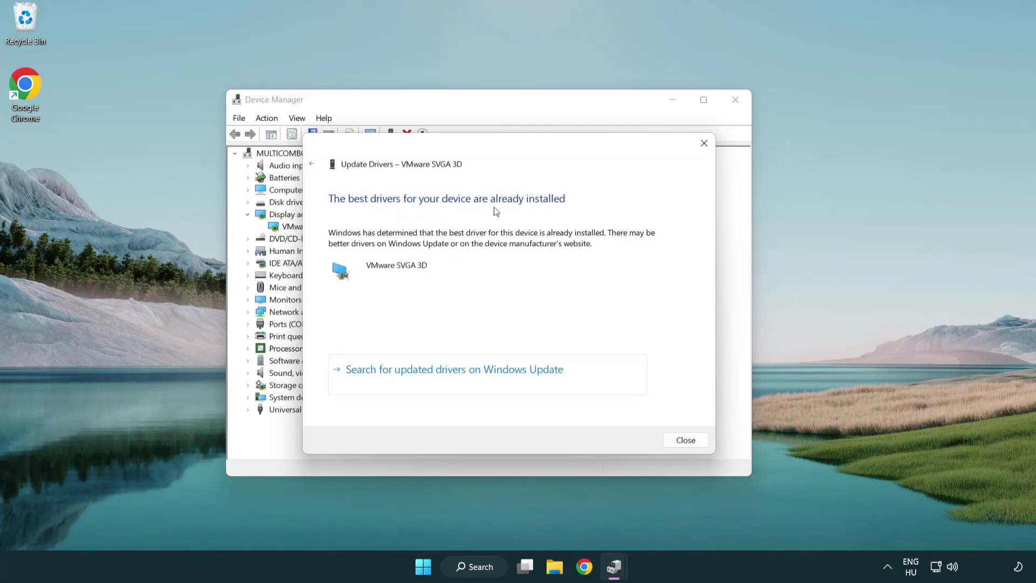
pyautogui.click(686, 440)
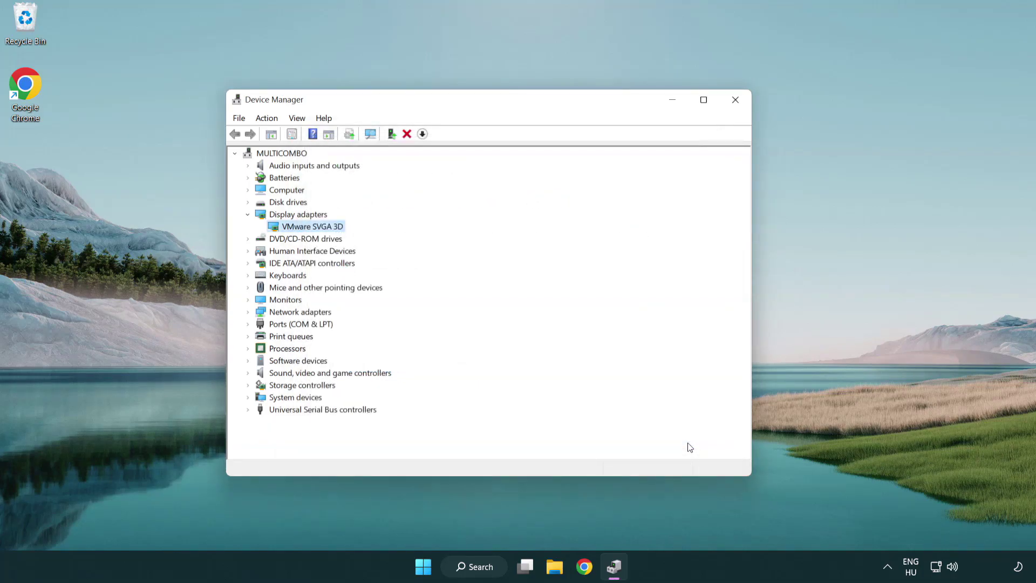
pyautogui.click(738, 104)
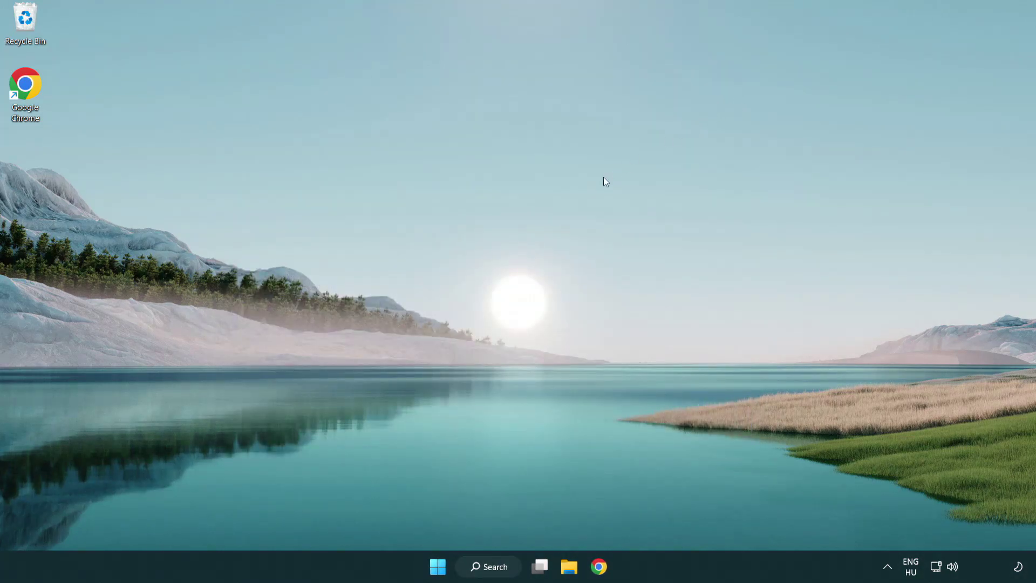
# Step: Search for 'update' and open Windows Update settings
pyautogui.click(497, 566)
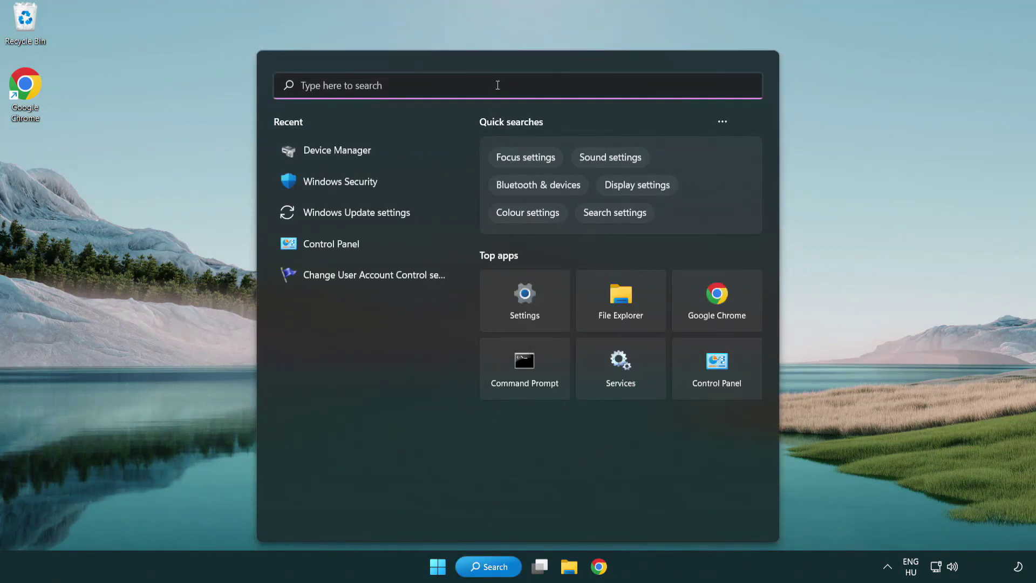
pyautogui.write('update')
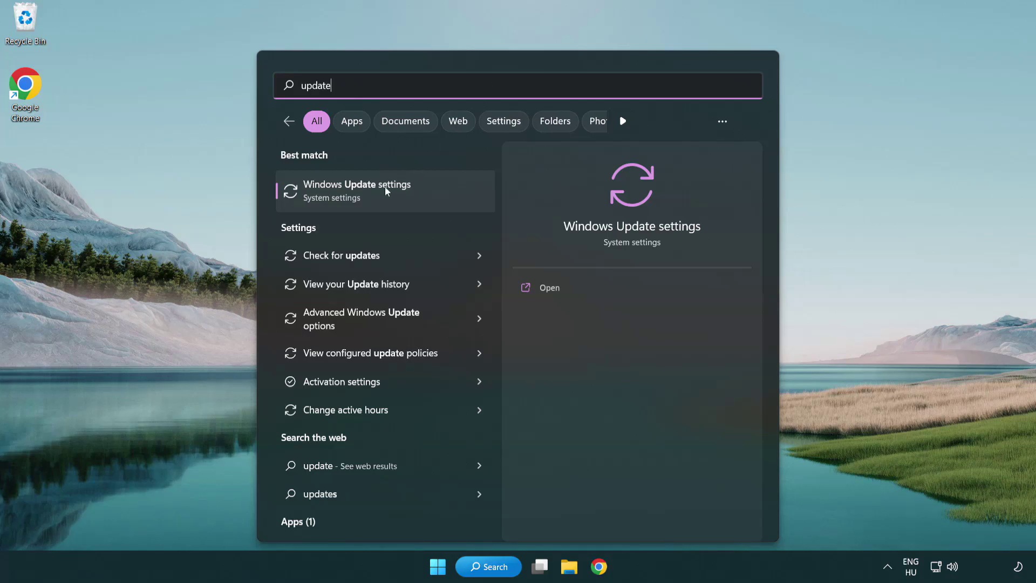
pyautogui.click(403, 195)
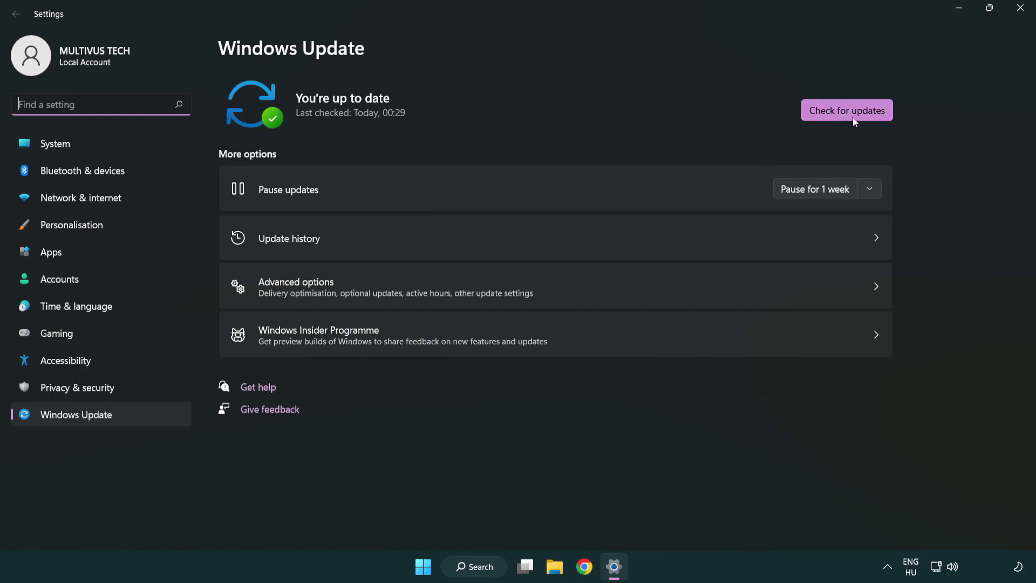
# Step: Check for updates, confirm 'You're up to date', and close Settings
pyautogui.click(867, 116)
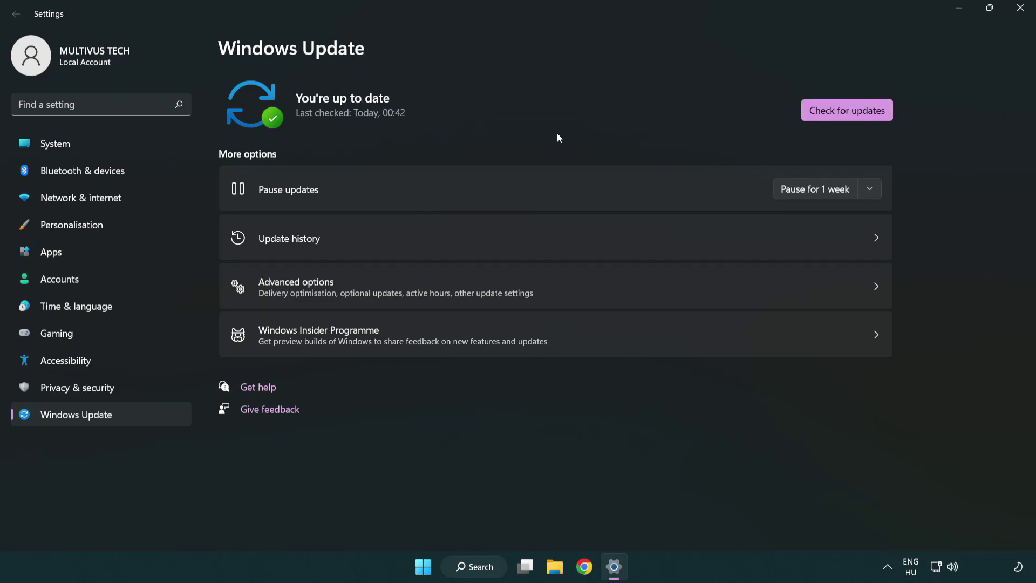
pyautogui.click(1019, 8)
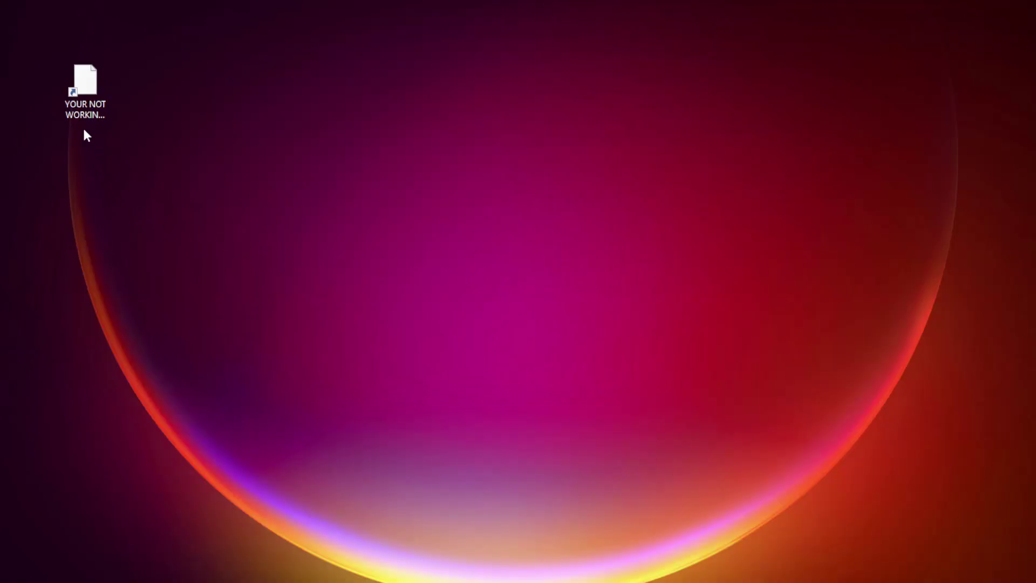
pyautogui.click(73, 119)
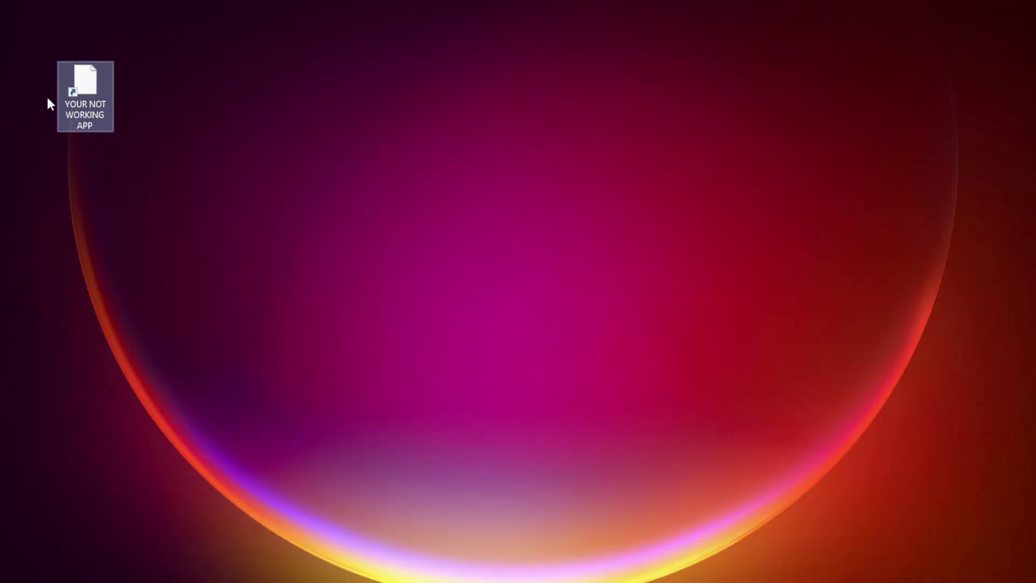
# Step: Open the YOUR NOT WORKING APP shortcut's Properties on the Compatibility tab
pyautogui.rightClick(84, 75)
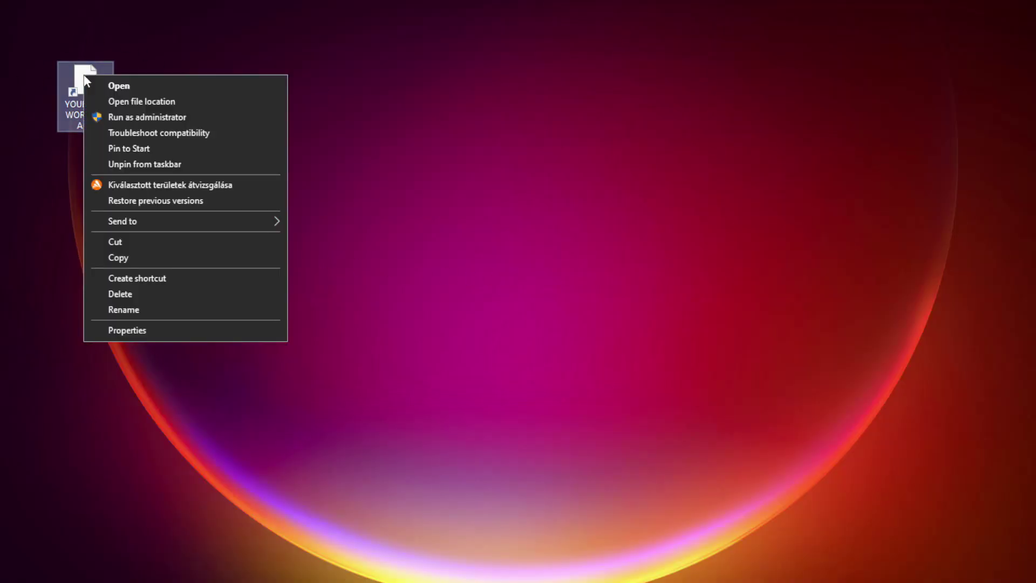
pyautogui.click(210, 334)
pyautogui.moveTo(227, 85); pyautogui.dragTo(522, 115)
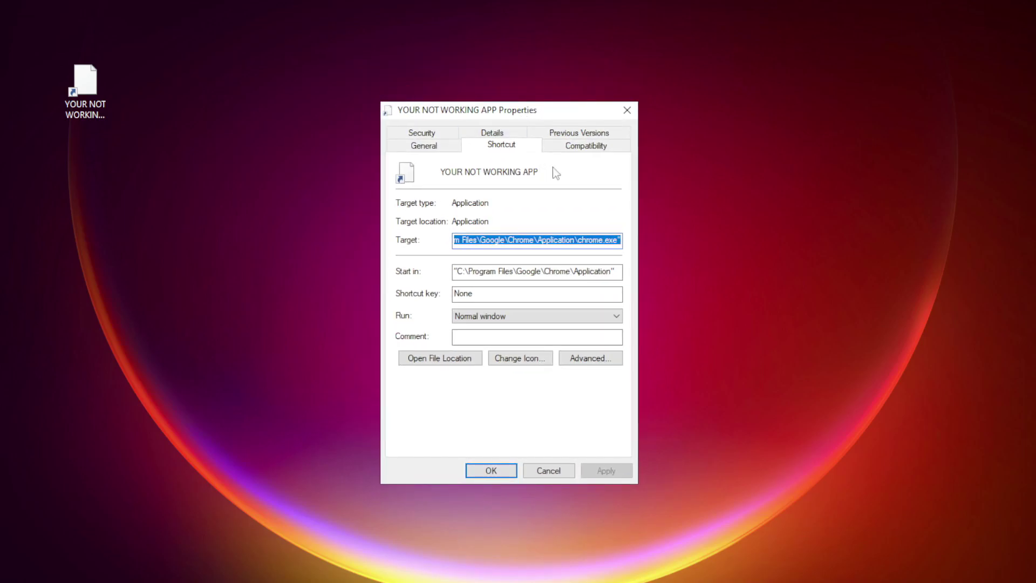
pyautogui.click(607, 151)
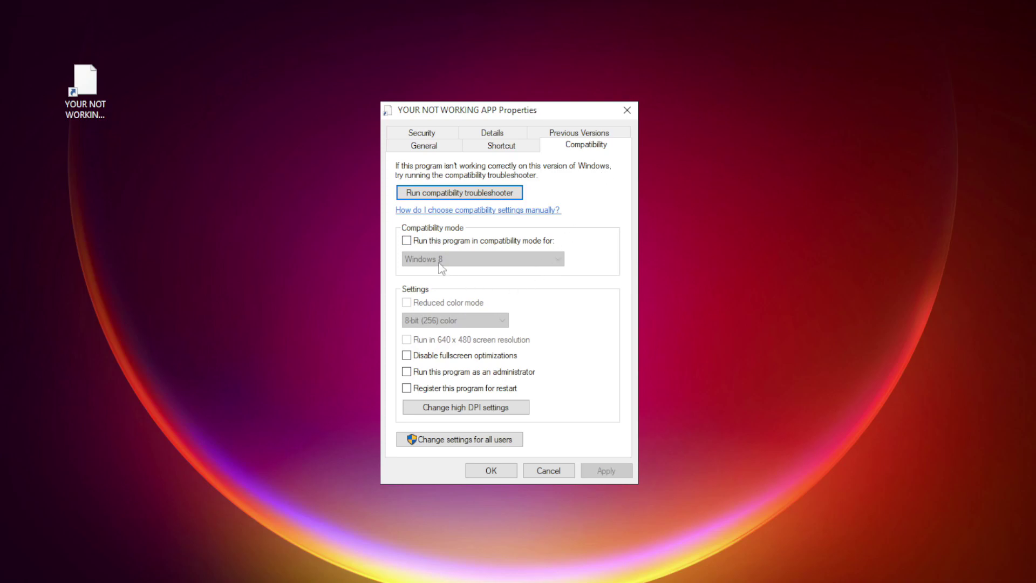
# Step: Run the shortcut in Windows 8 compatibility mode, then apply and close Properties
pyautogui.click(421, 240)
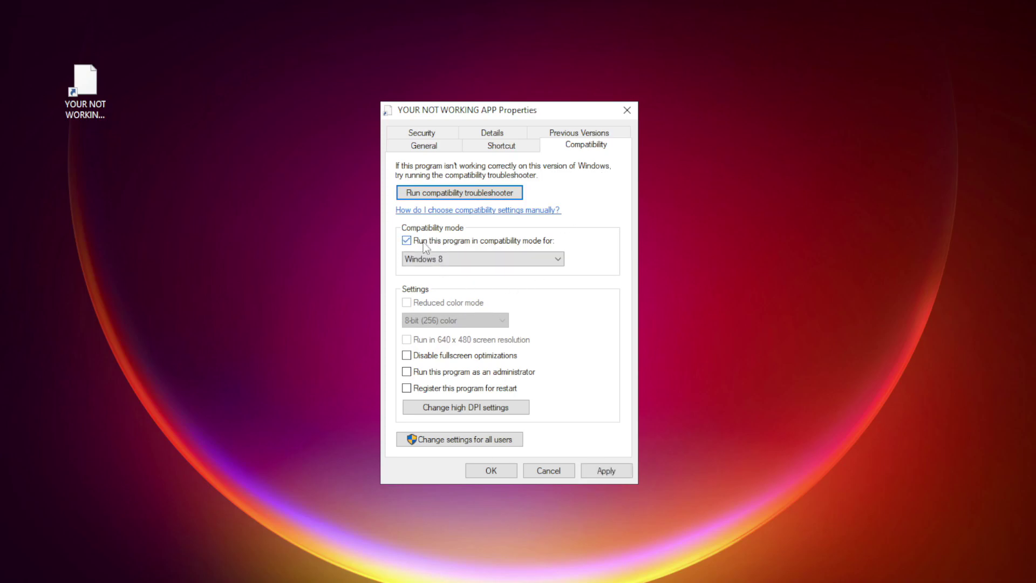
pyautogui.click(460, 259)
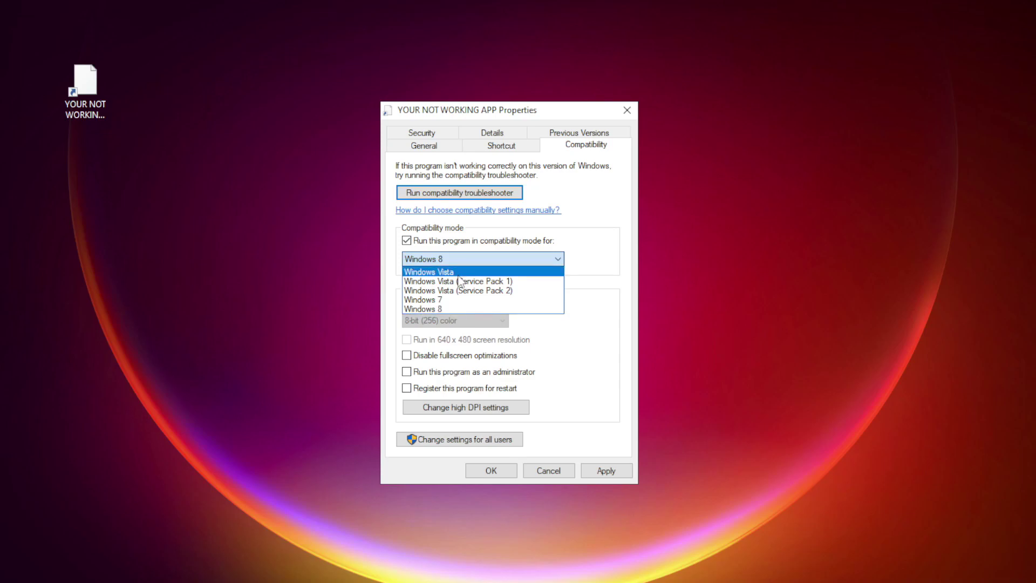
pyautogui.click(452, 307)
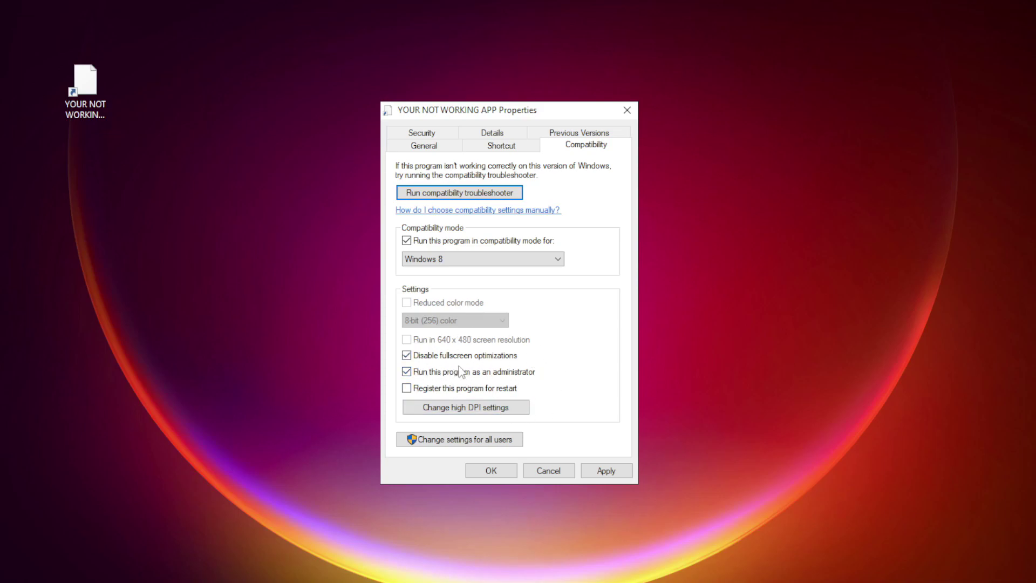
pyautogui.click(606, 471)
pyautogui.click(492, 471)
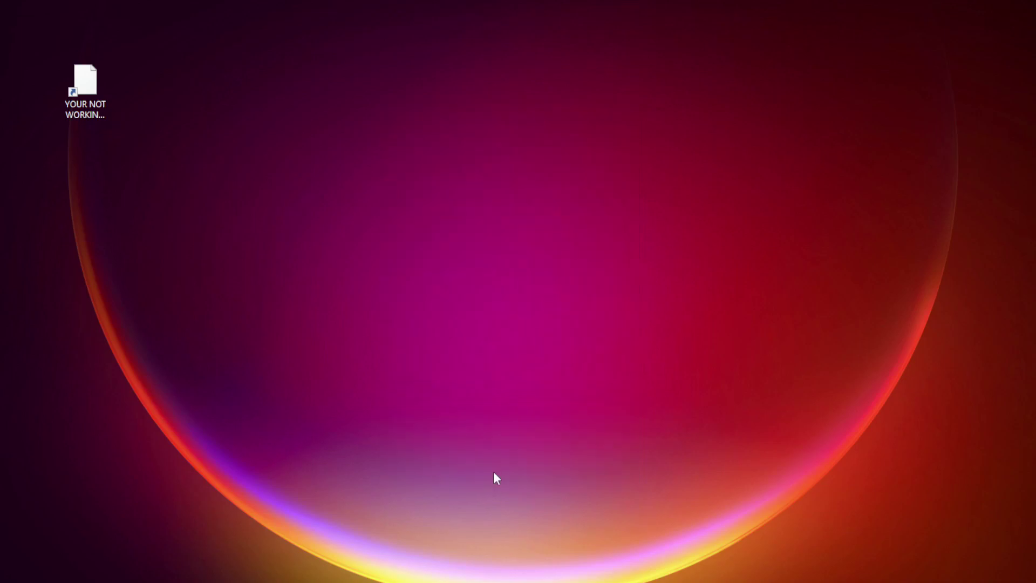
# Step: Launch the app from its shortcut, then open Task Manager on the Startup tab
pyautogui.doubleClick(80, 91)
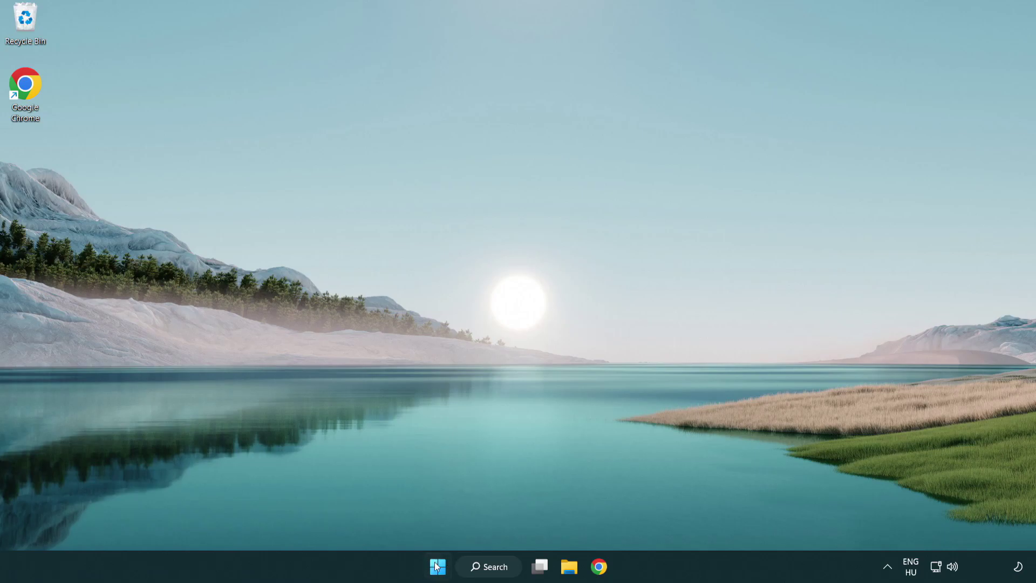
pyautogui.rightClick(438, 571)
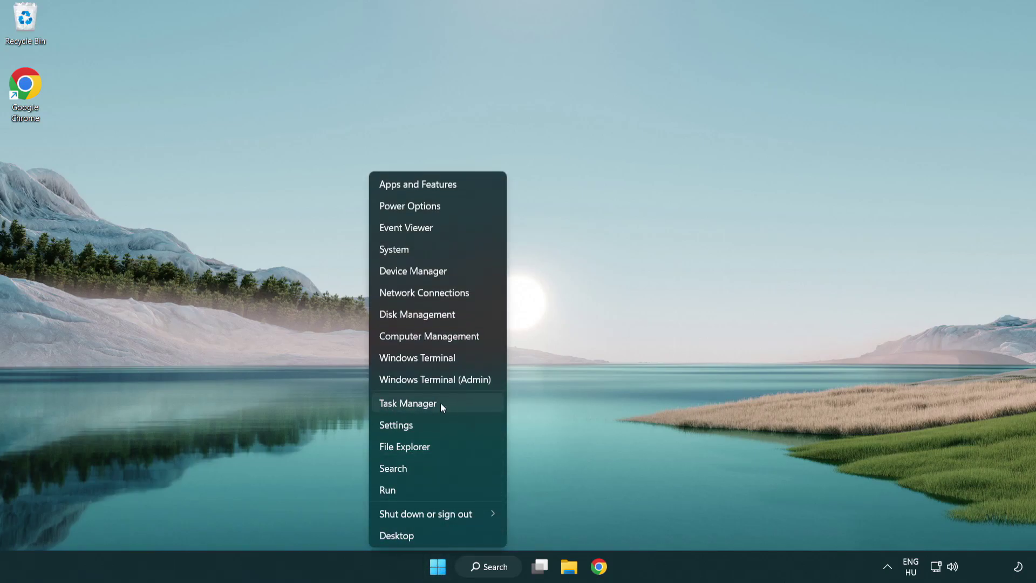
pyautogui.click(457, 409)
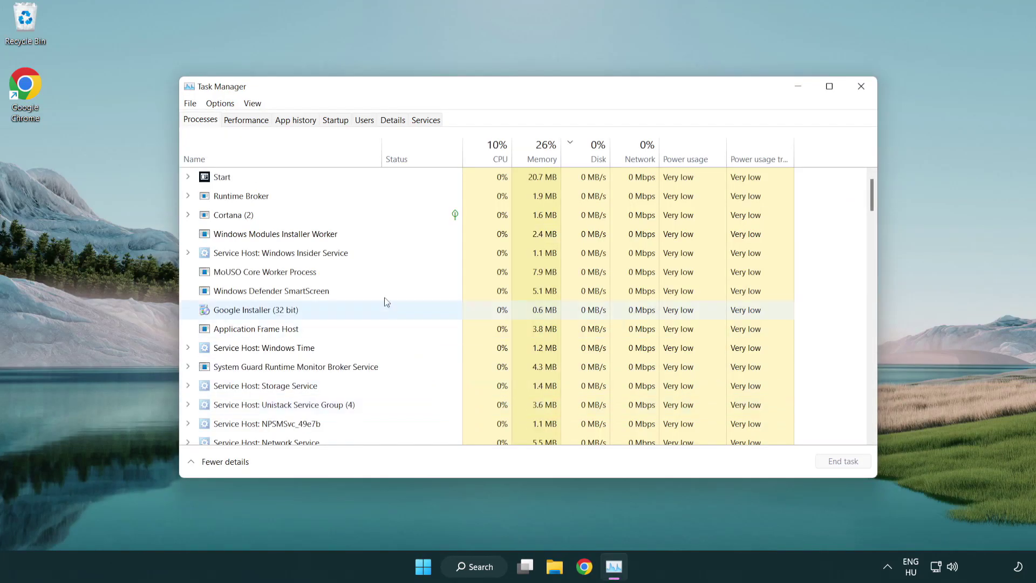
pyautogui.click(338, 120)
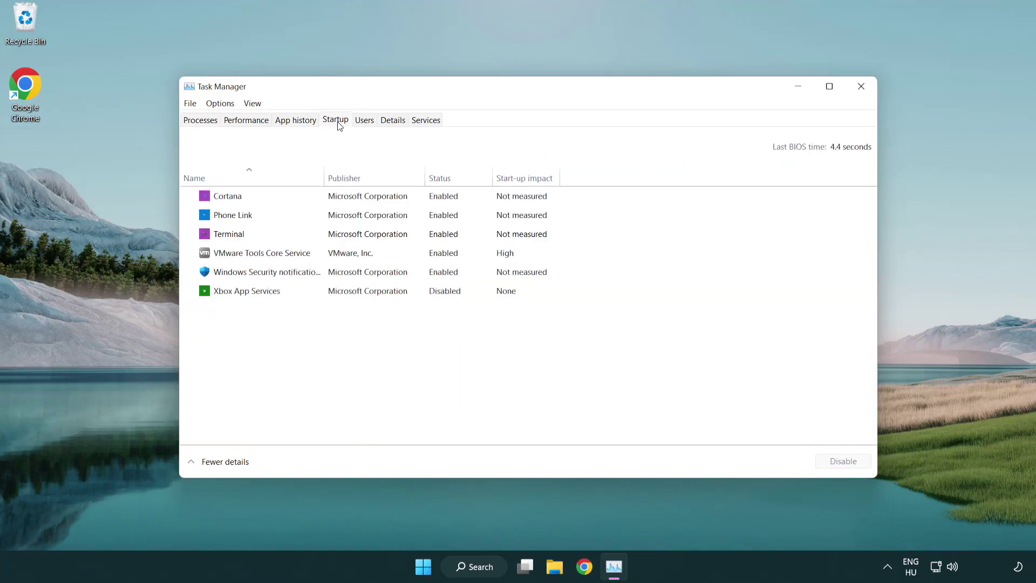
# Step: Disable Terminal, Phone Link, Cortana and Windows Security notification as startup apps
pyautogui.click(339, 235)
pyautogui.click(825, 462)
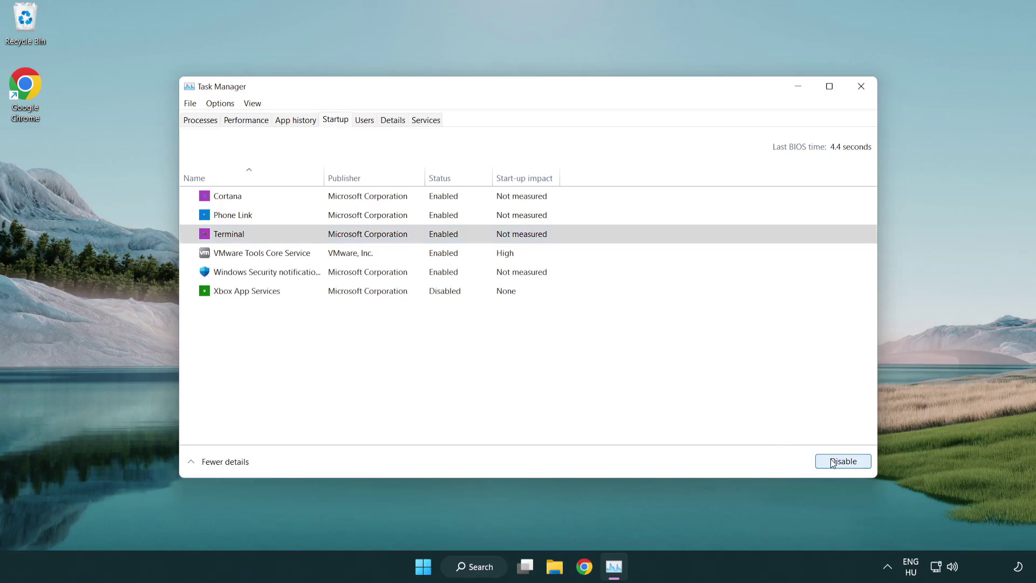
pyautogui.click(431, 217)
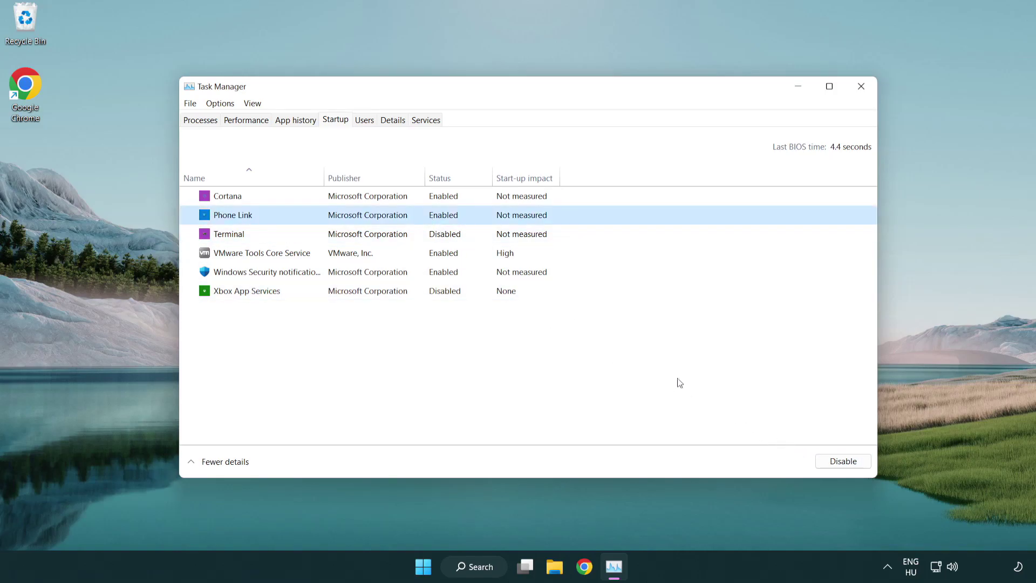
pyautogui.click(837, 462)
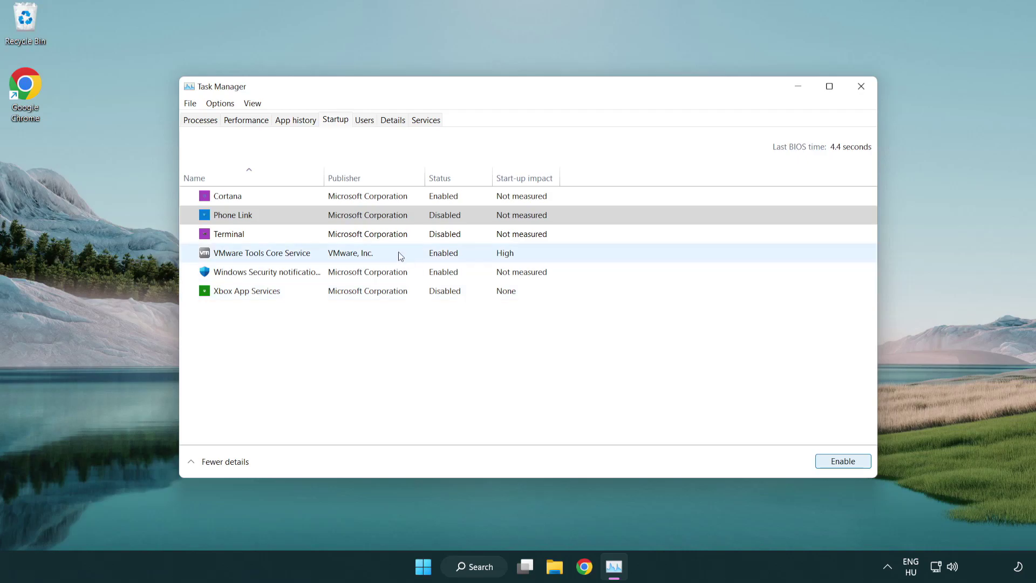
pyautogui.click(370, 202)
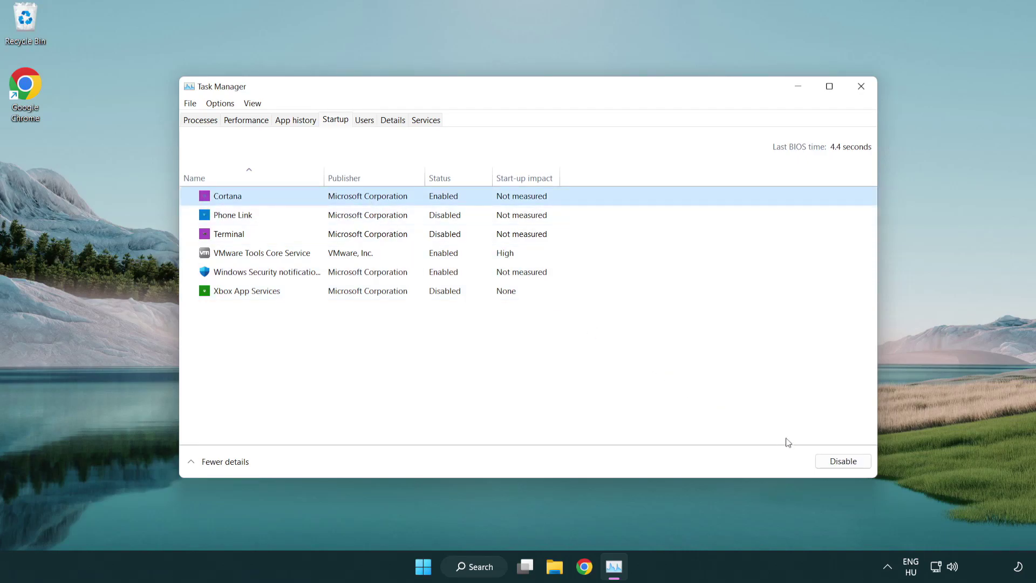
pyautogui.click(836, 462)
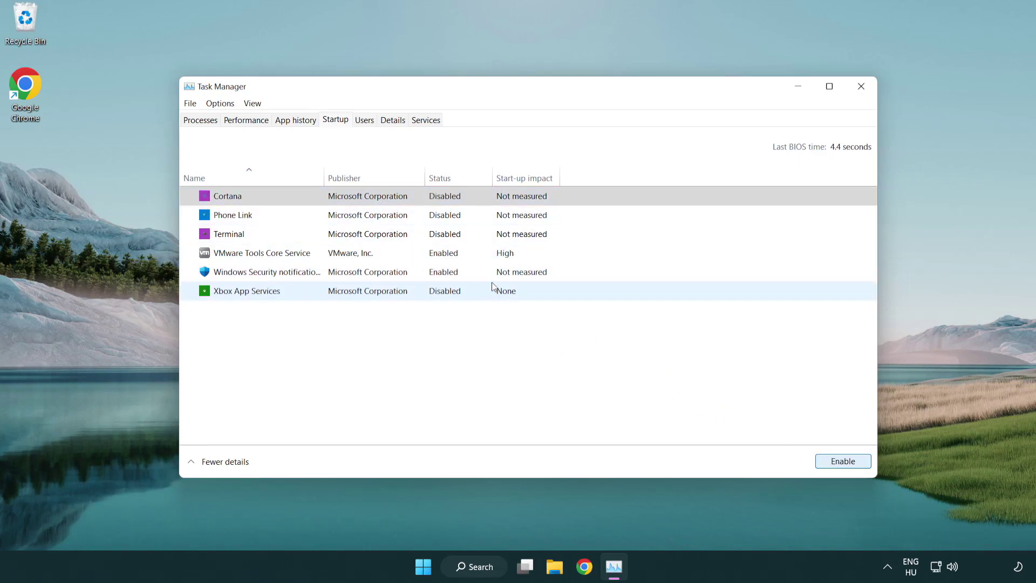
pyautogui.click(491, 277)
pyautogui.click(836, 463)
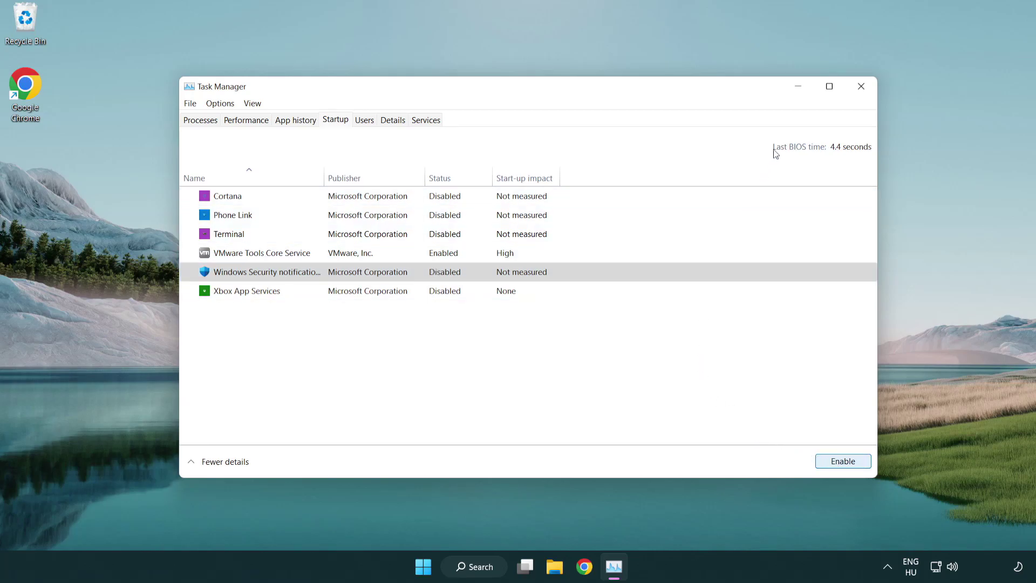
# Step: Close Task Manager, then download and run dxwebsetup.exe from the DirectX download page
pyautogui.click(861, 88)
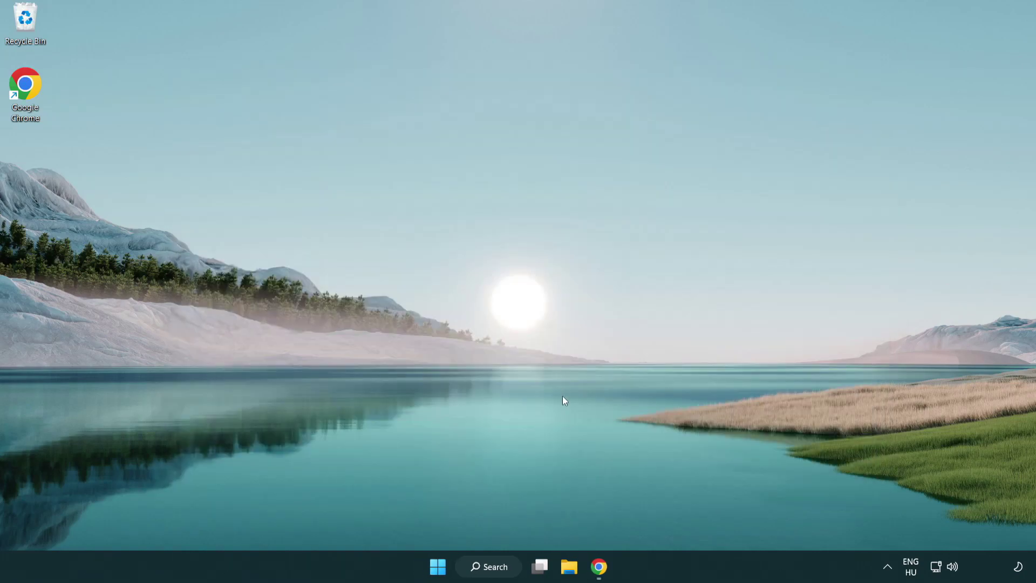
pyautogui.click(604, 569)
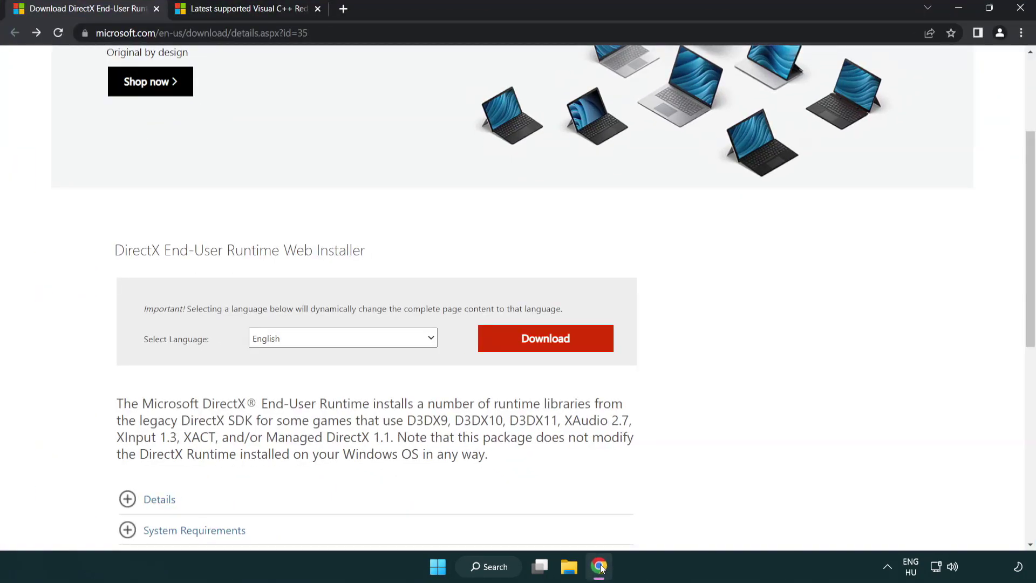
pyautogui.scroll(1, 432, 468)
pyautogui.scroll(3, 432, 468)
pyautogui.moveTo(358, 33)
pyautogui.mouseDown()
pyautogui.moveTo(231, 34)
pyautogui.moveTo(358, 34)
pyautogui.mouseUp()
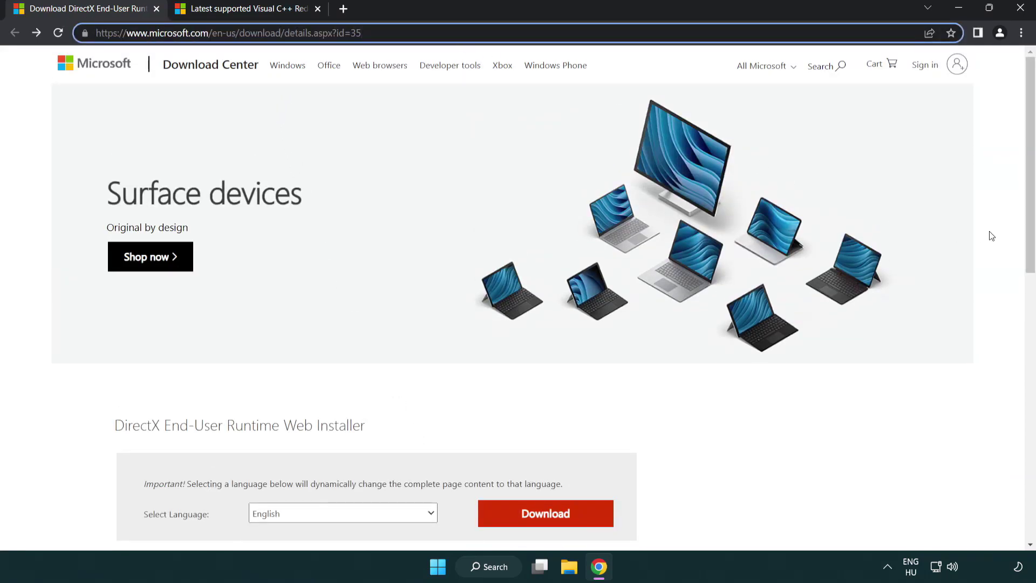
pyautogui.click(990, 235)
pyautogui.moveTo(1028, 235); pyautogui.dragTo(1027, 300)
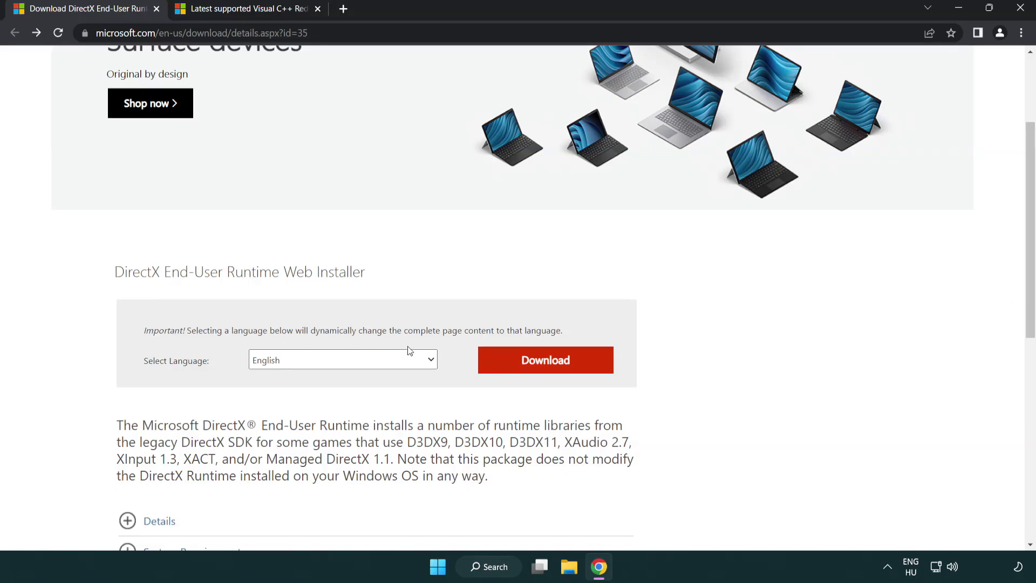
pyautogui.click(550, 370)
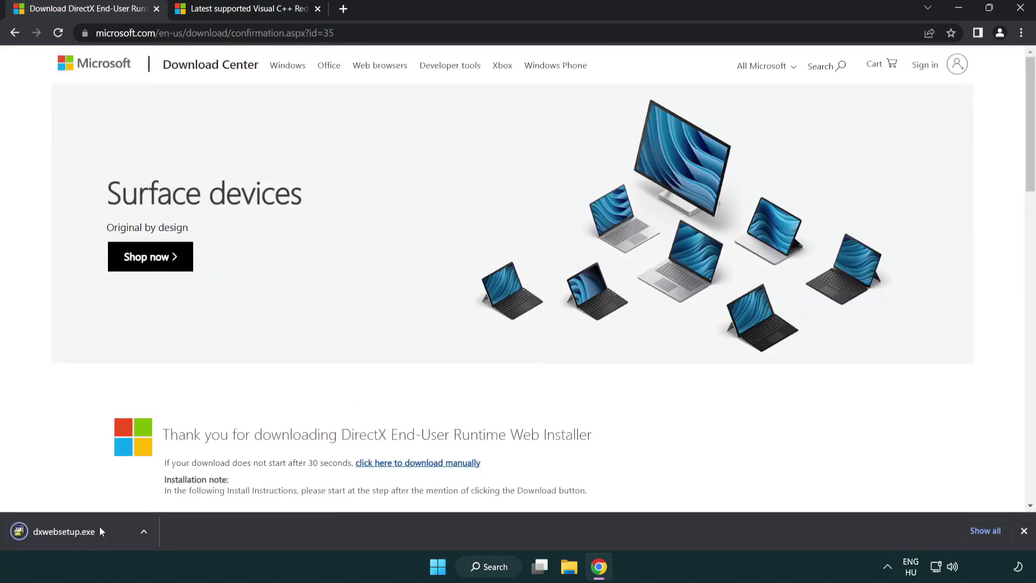
pyautogui.click(67, 533)
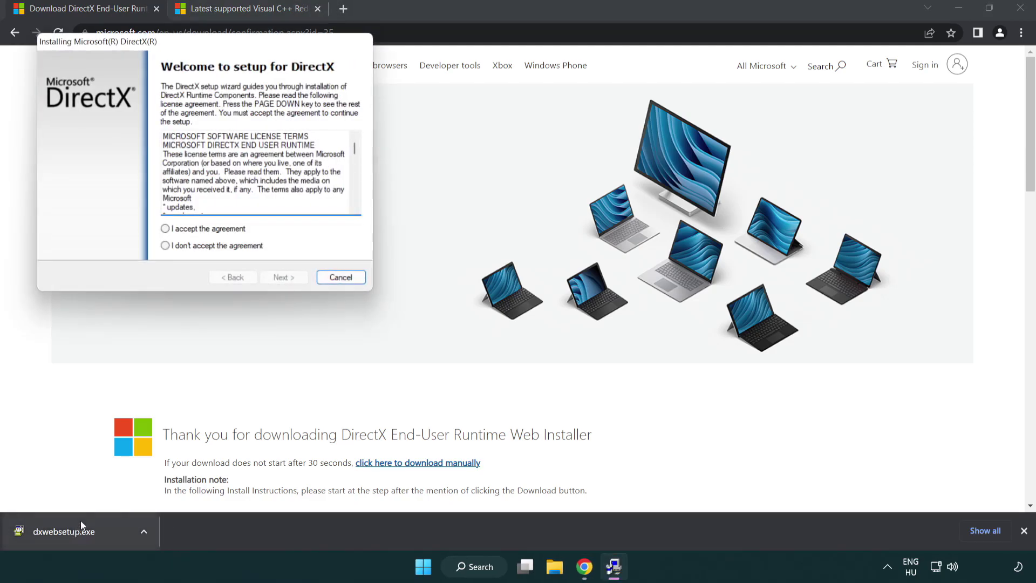
# Step: Accept the DirectX license, decline the Bing Bar, and finish setup, which finds DirectX already current
pyautogui.moveTo(157, 48); pyautogui.dragTo(455, 161)
pyautogui.moveTo(653, 269); pyautogui.dragTo(652, 312)
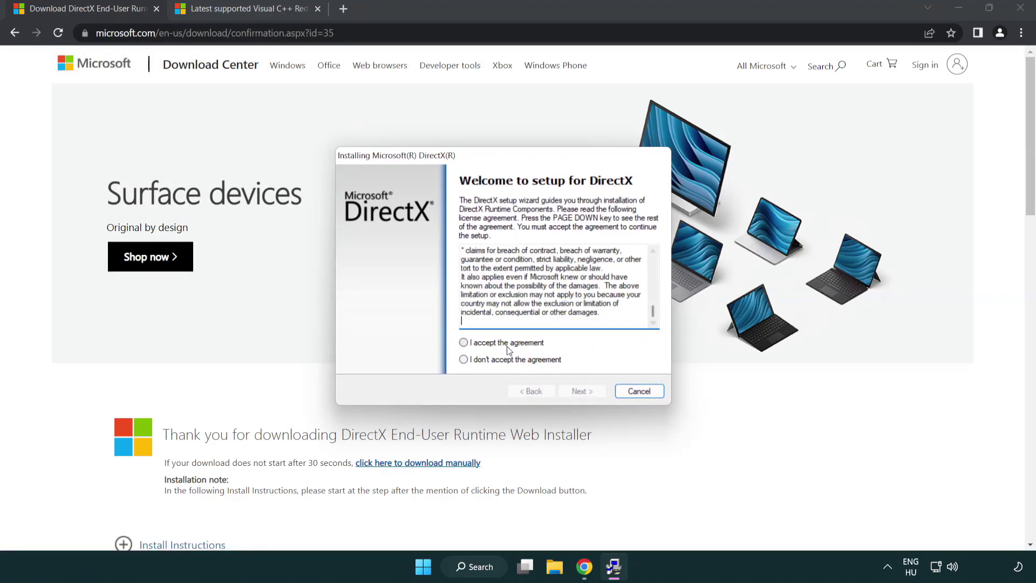
pyautogui.click(465, 344)
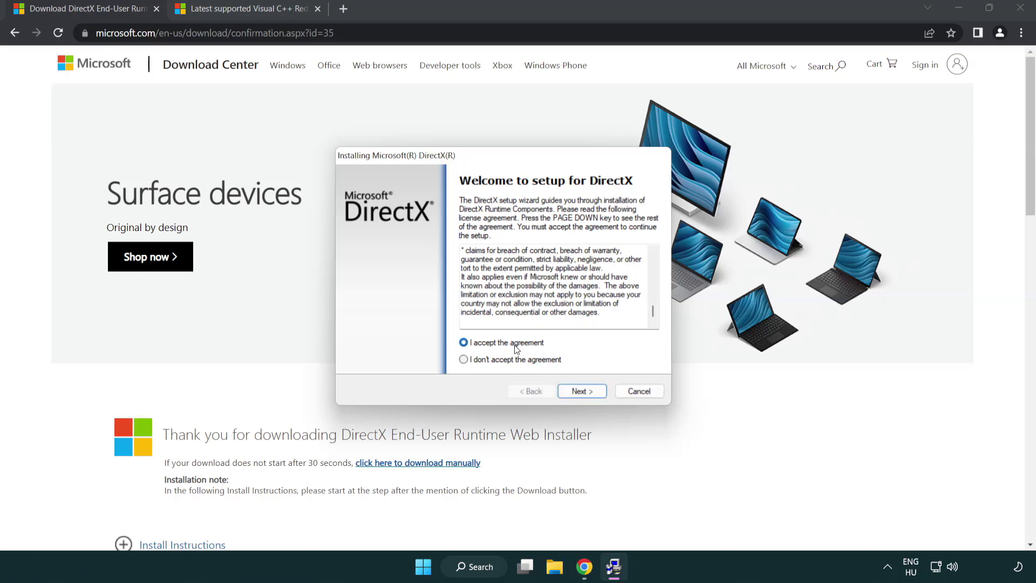
pyautogui.click(583, 393)
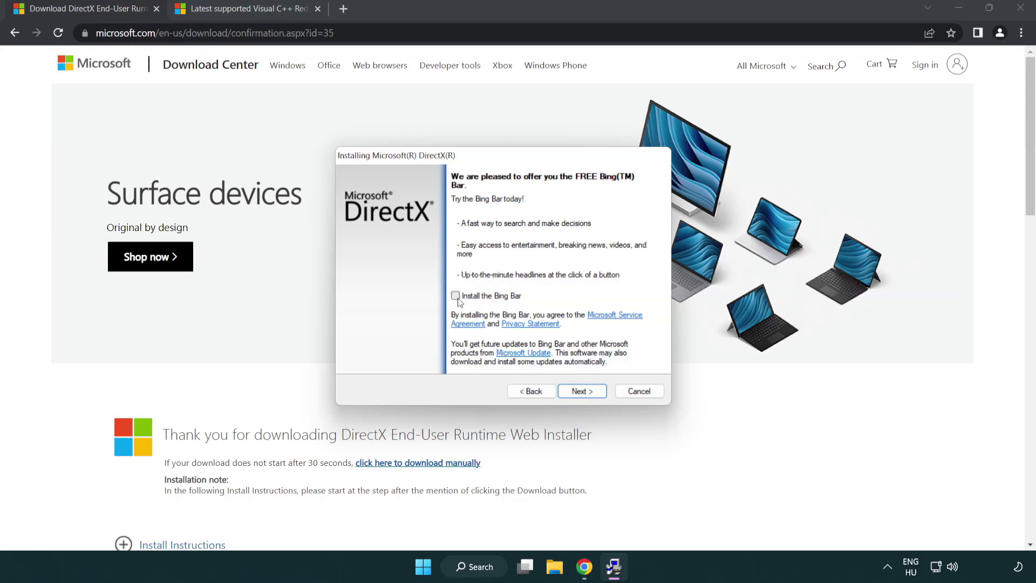
pyautogui.click(586, 392)
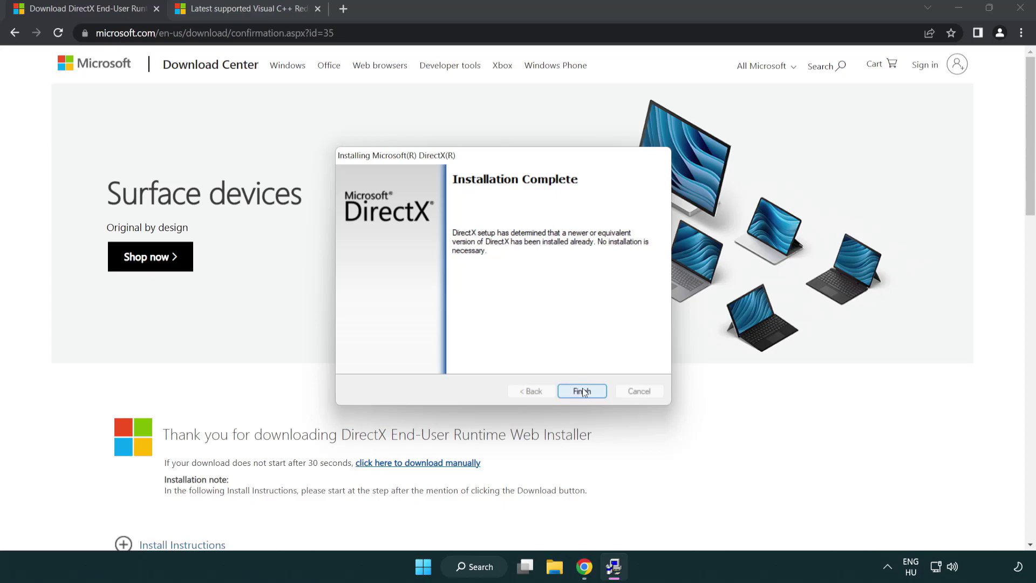
pyautogui.click(582, 390)
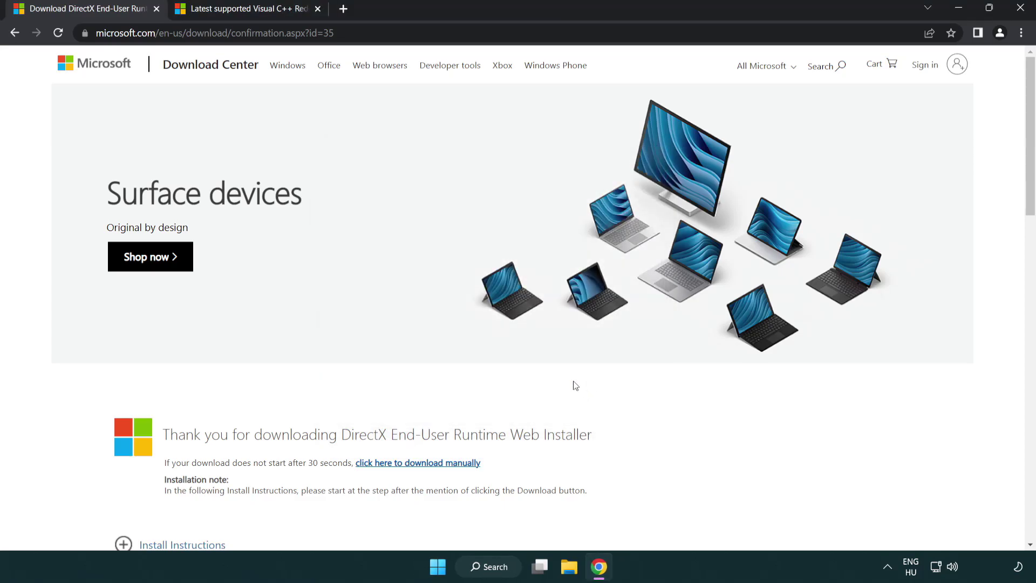
# Step: Close the DirectX download tab and return to the Microsoft Learn Visual C++ page
pyautogui.click(156, 9)
pyautogui.click(157, 9)
pyautogui.moveTo(447, 34); pyautogui.dragTo(380, 34)
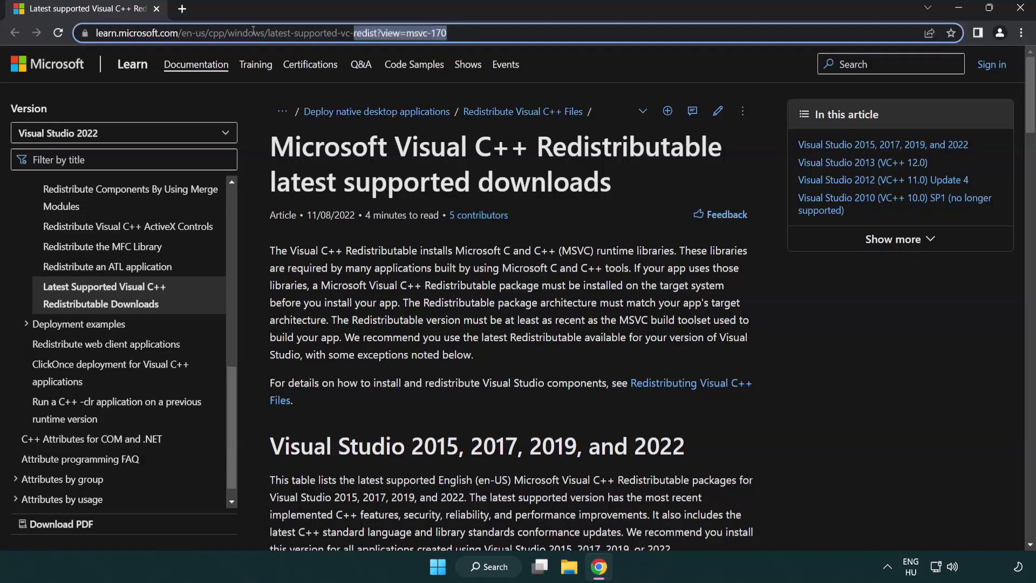
pyautogui.click(554, 35)
pyautogui.click(533, 177)
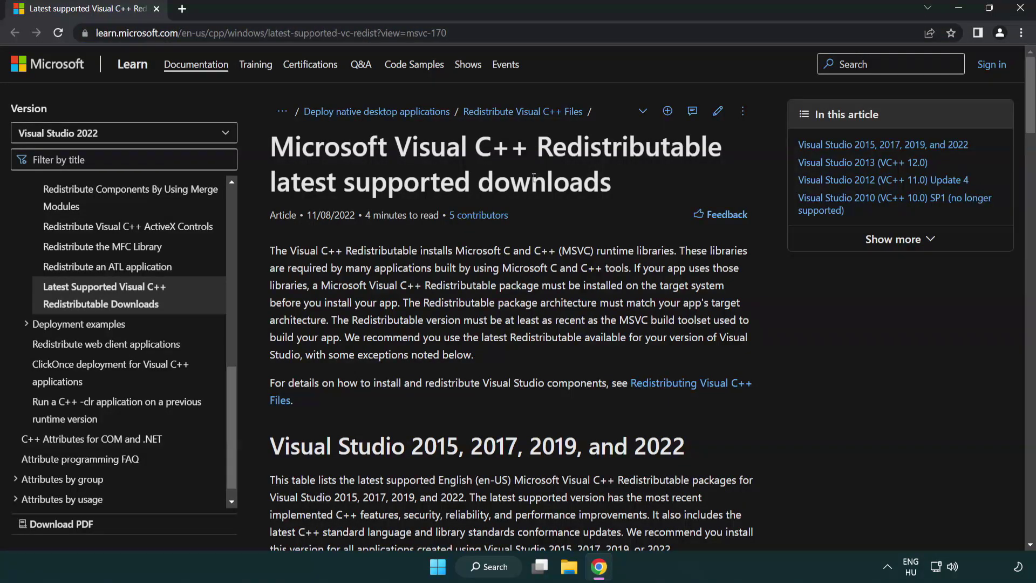
# Step: Download the ARM64, x86 and x64 vc_redist installers and launch VC_redist.arm64.exe
pyautogui.scroll(-5, 533, 177)
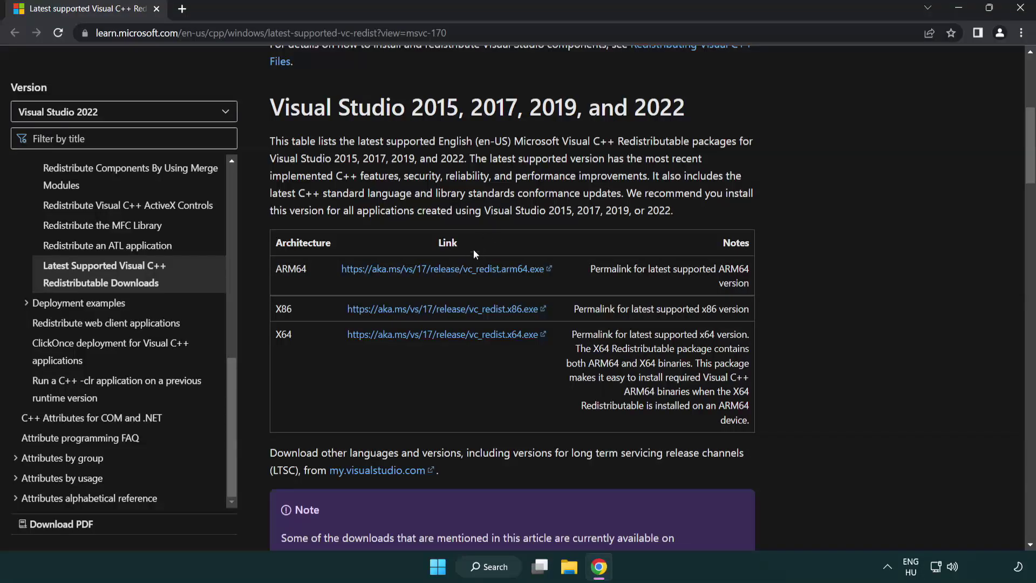
pyautogui.click(420, 271)
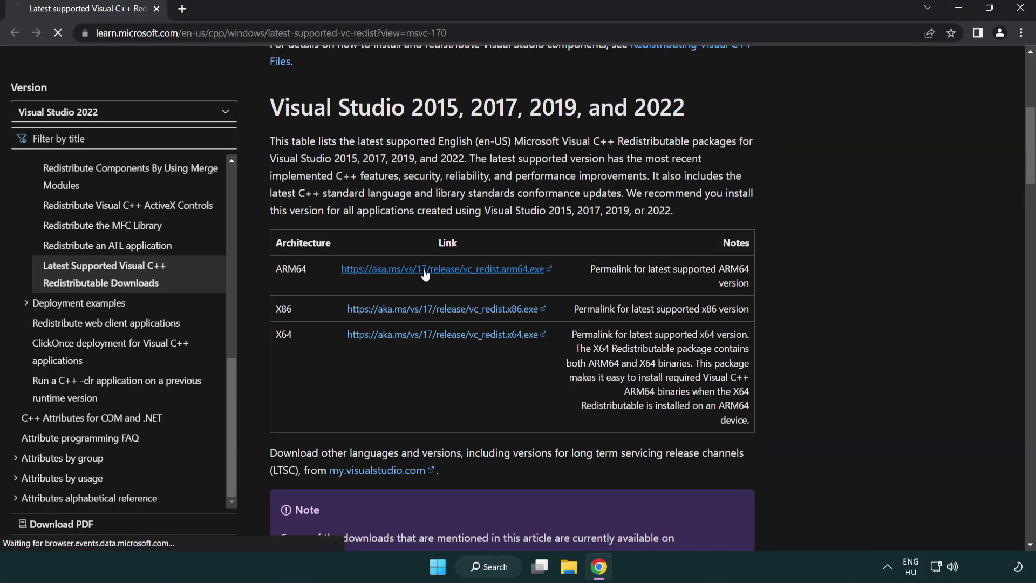
pyautogui.click(432, 335)
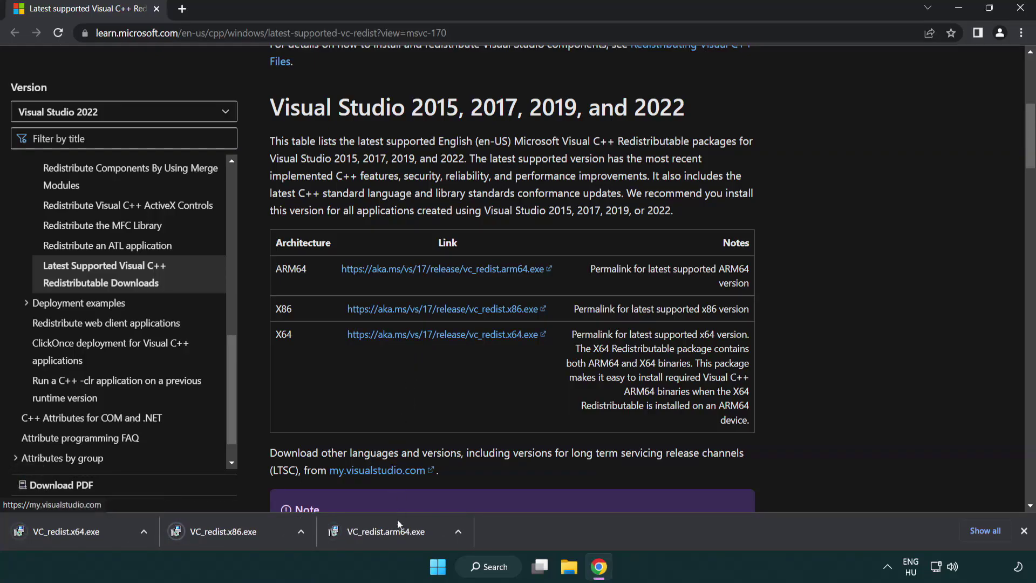
pyautogui.click(396, 538)
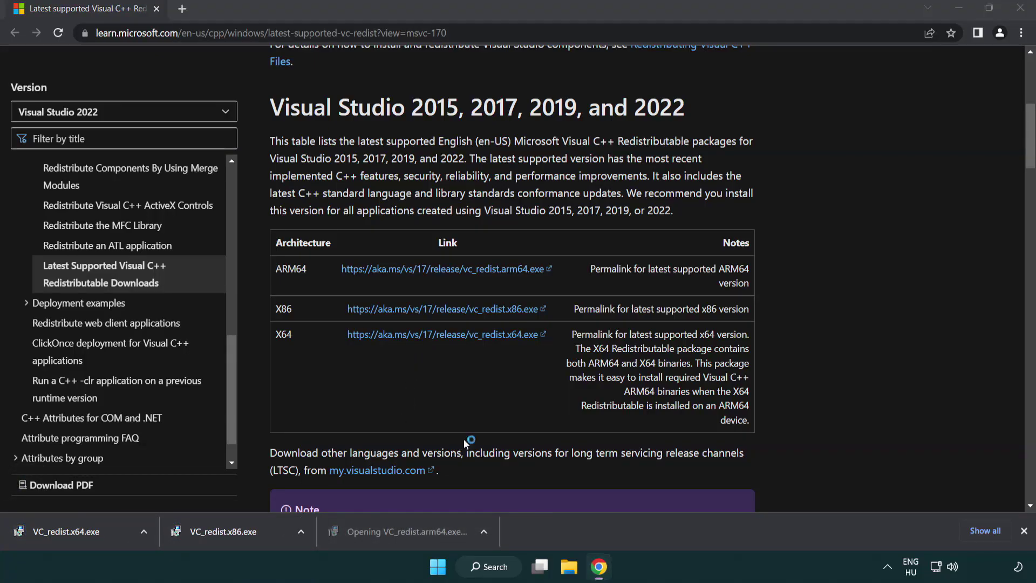
pyautogui.moveTo(665, 265); pyautogui.dragTo(665, 310)
# Step: Accept the license and attempt the ARM64 redistributable install, dismissing its failure message
pyautogui.click(369, 337)
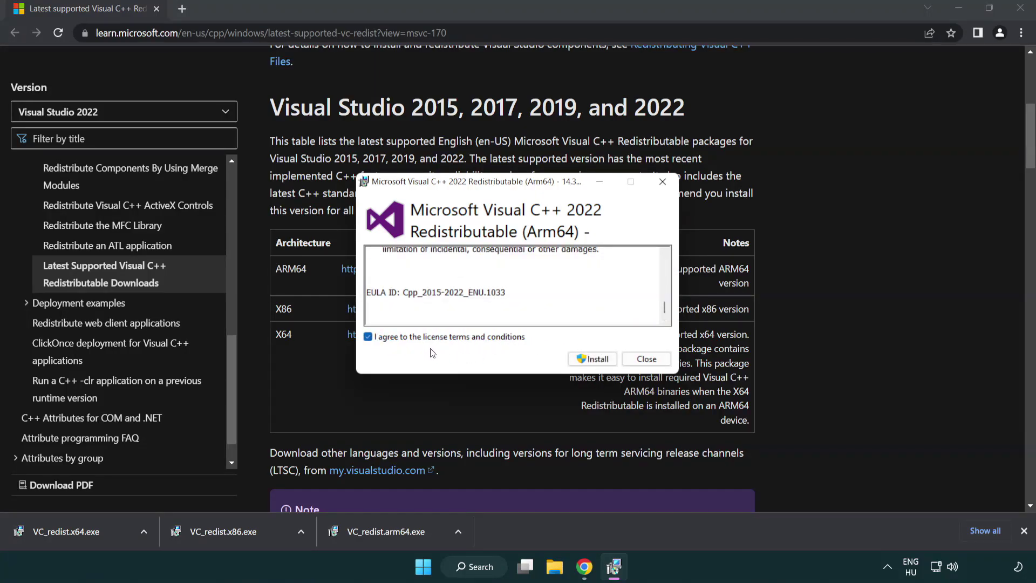
pyautogui.click(577, 358)
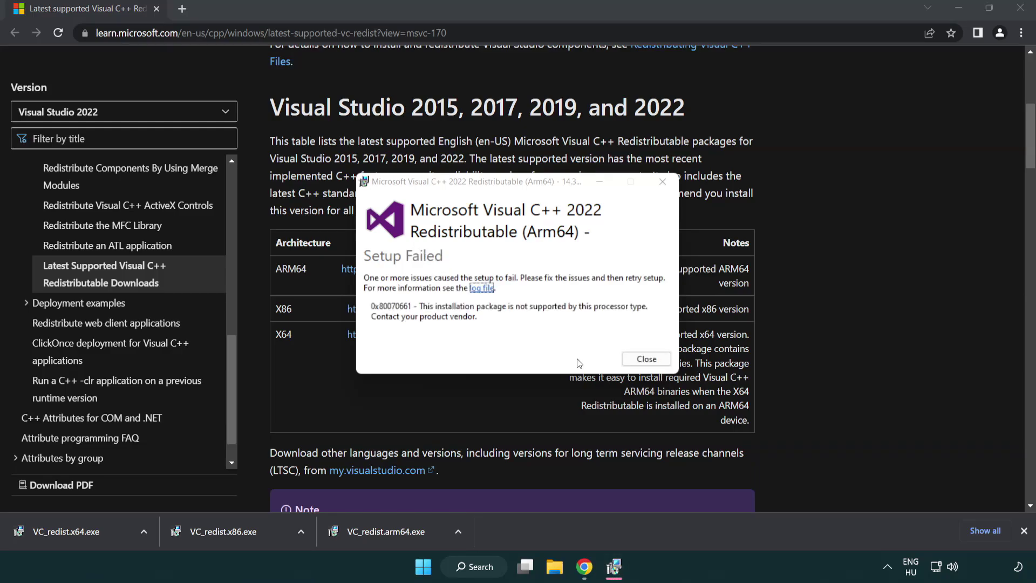
pyautogui.click(647, 360)
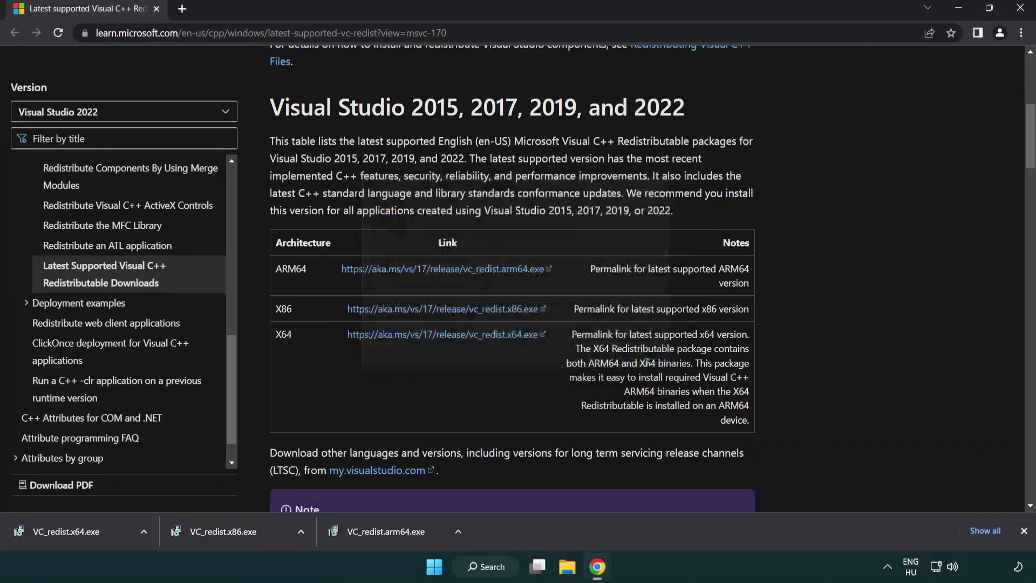
# Step: Install the x86 and x64 Visual C++ 2015-2022 redistributables without restarting, then close Chrome
pyautogui.click(231, 537)
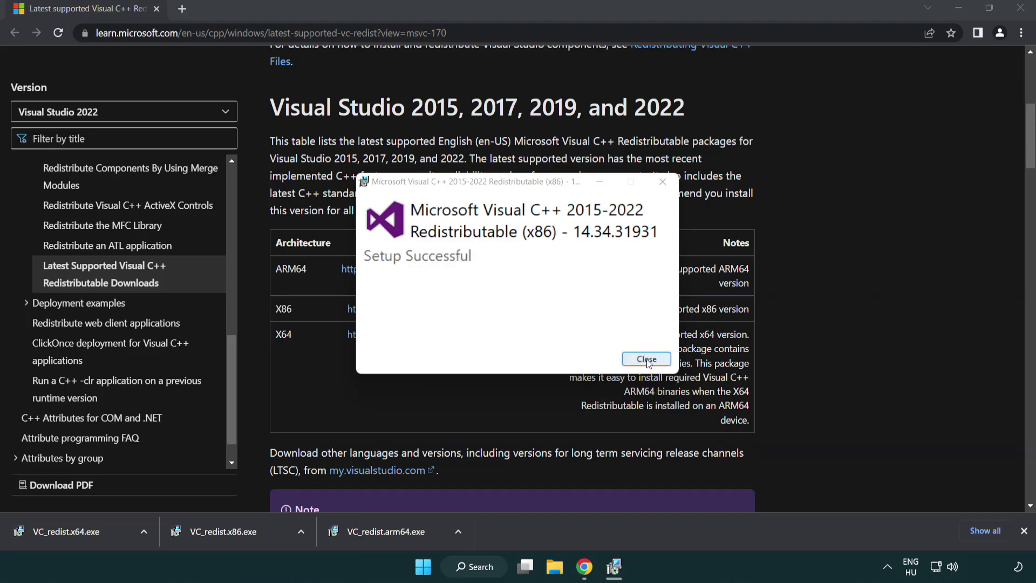
pyautogui.click(646, 359)
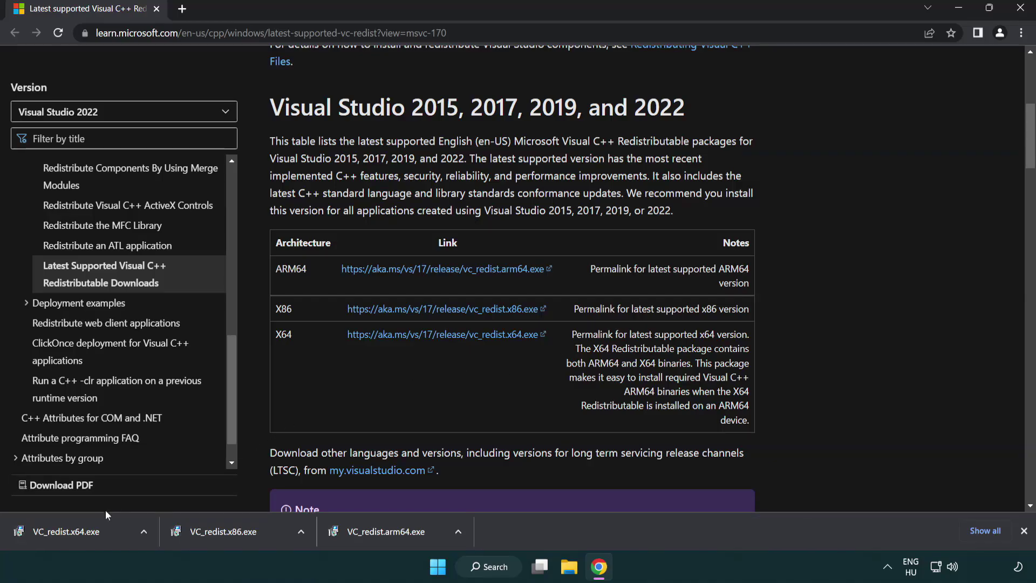
pyautogui.click(78, 531)
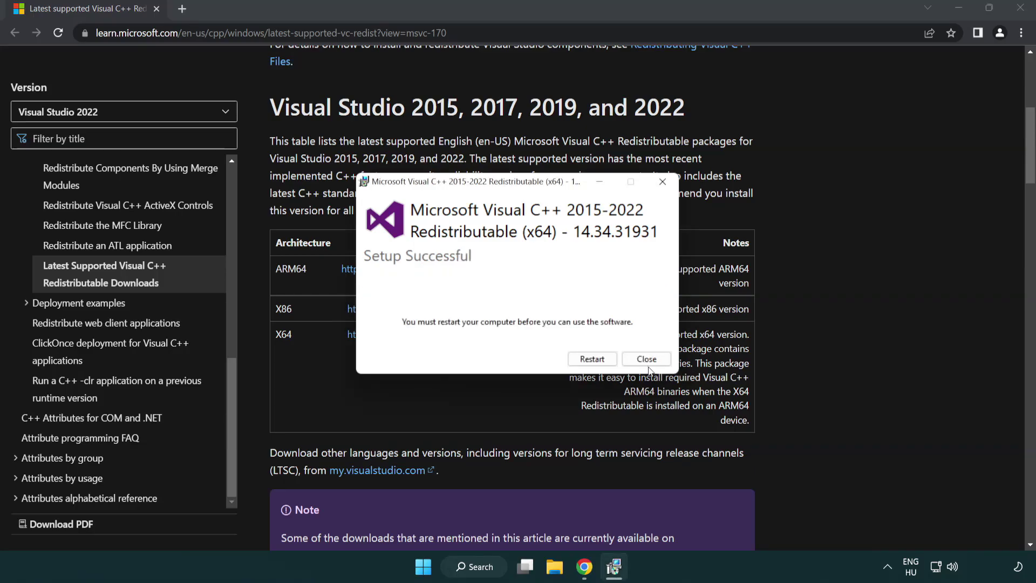
pyautogui.click(646, 359)
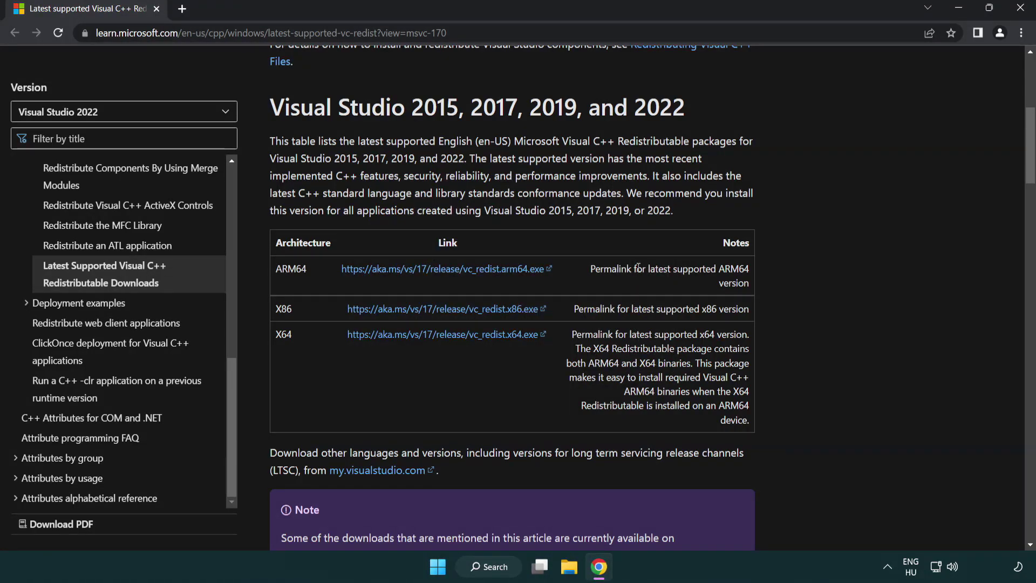
pyautogui.click(1021, 10)
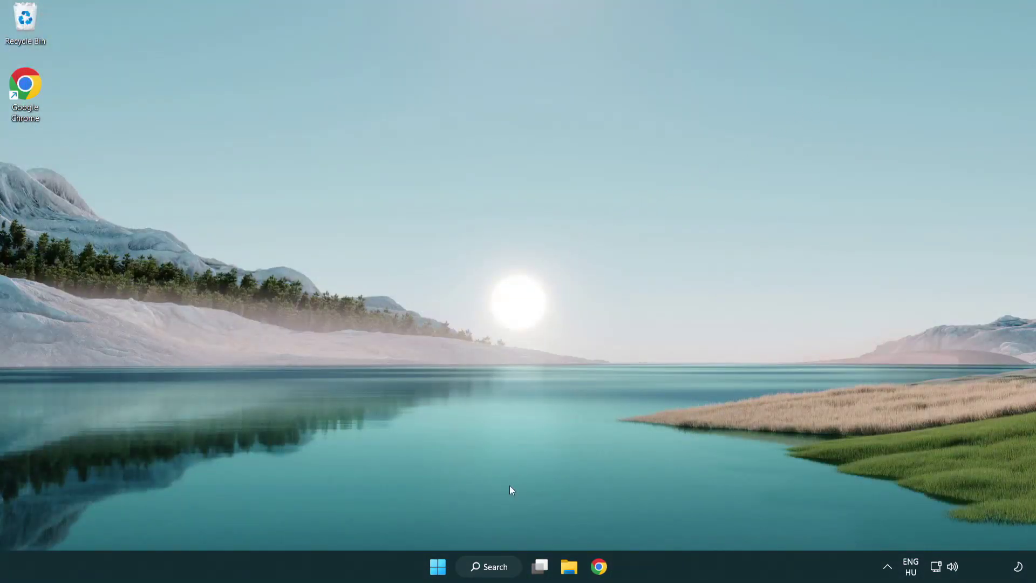
# Step: Search for cmd and run Command Prompt as administrator, centred on screen
pyautogui.click(482, 568)
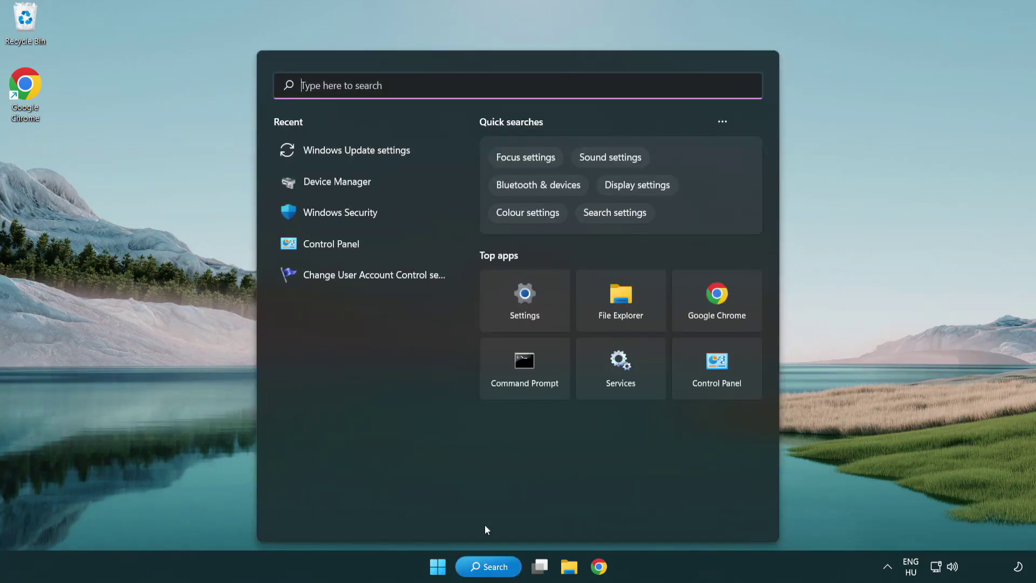
pyautogui.write('cmd')
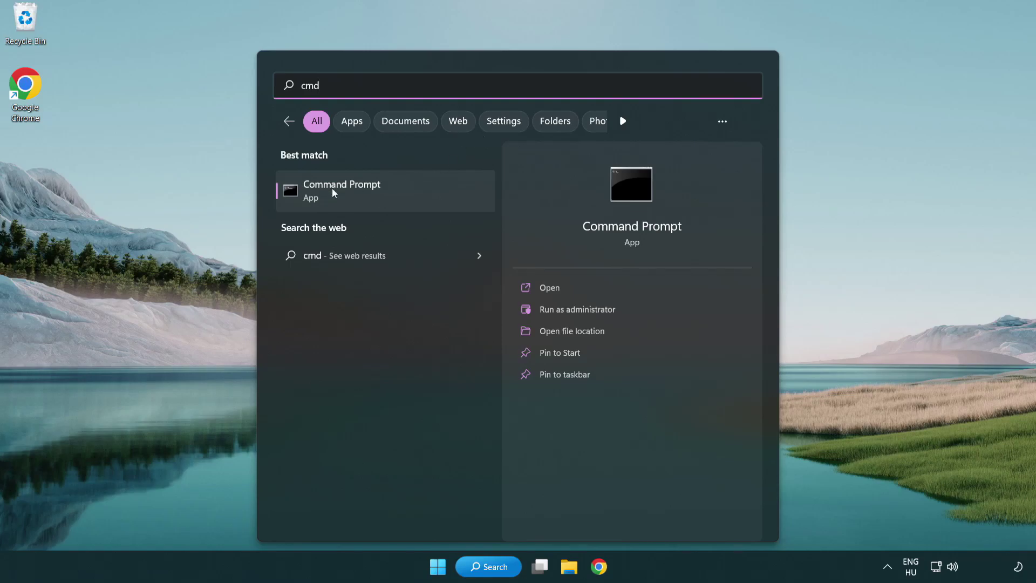
pyautogui.rightClick(397, 196)
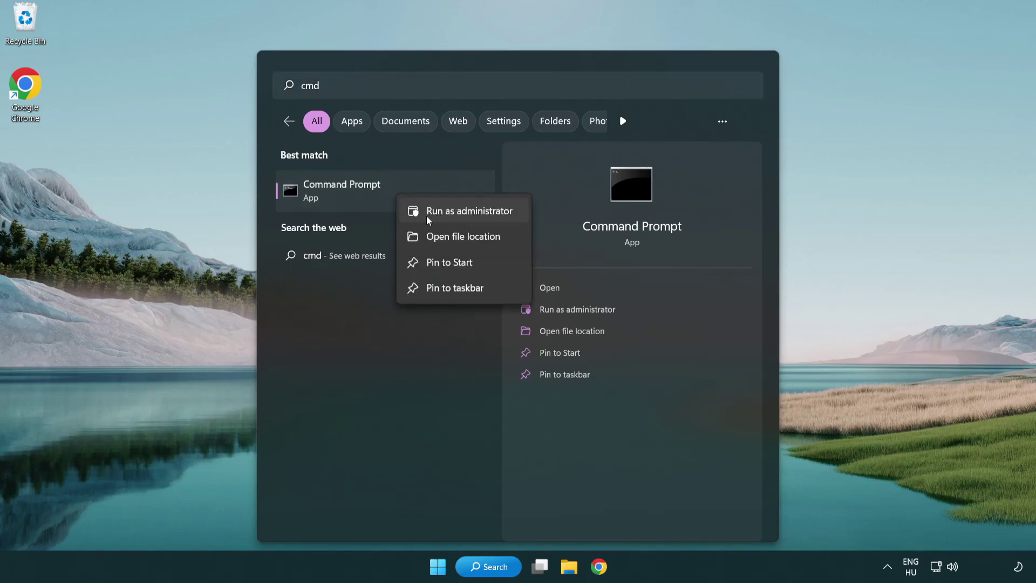
pyautogui.click(467, 215)
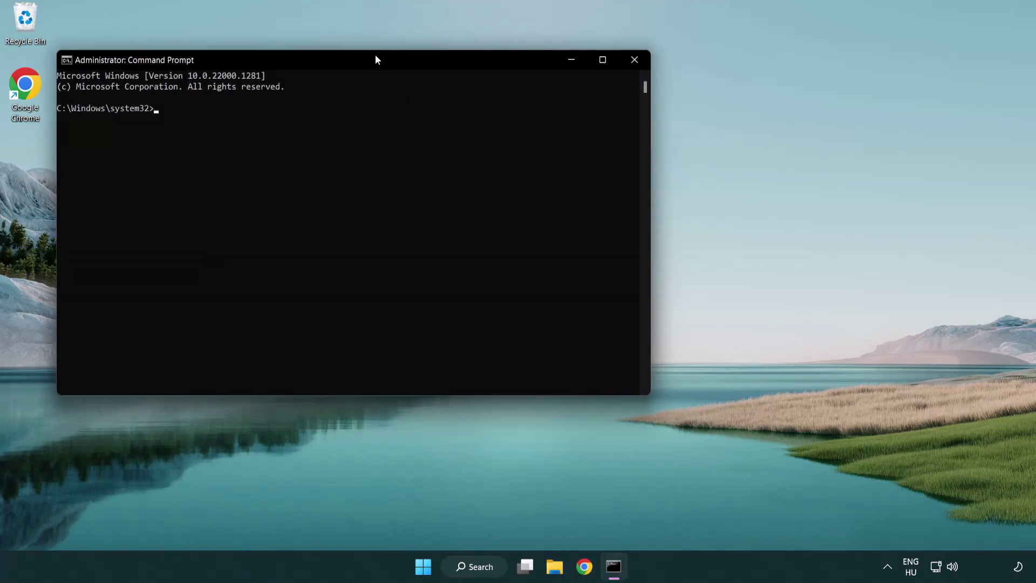
pyautogui.moveTo(376, 60); pyautogui.dragTo(529, 105)
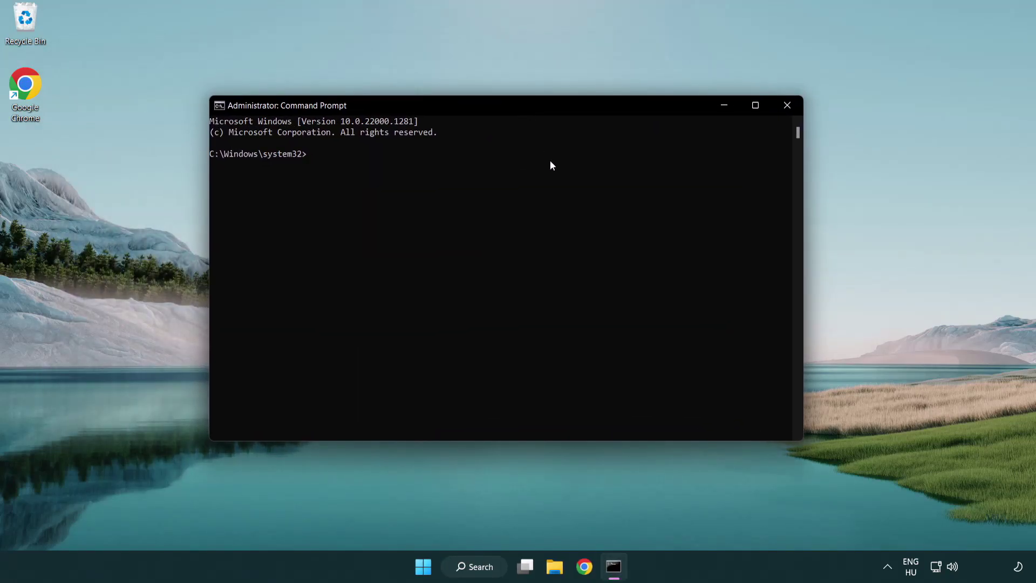
# Step: Run sfc /scannow, which finds no integrity violations, then close Command Prompt and open Start
pyautogui.write('sfc')
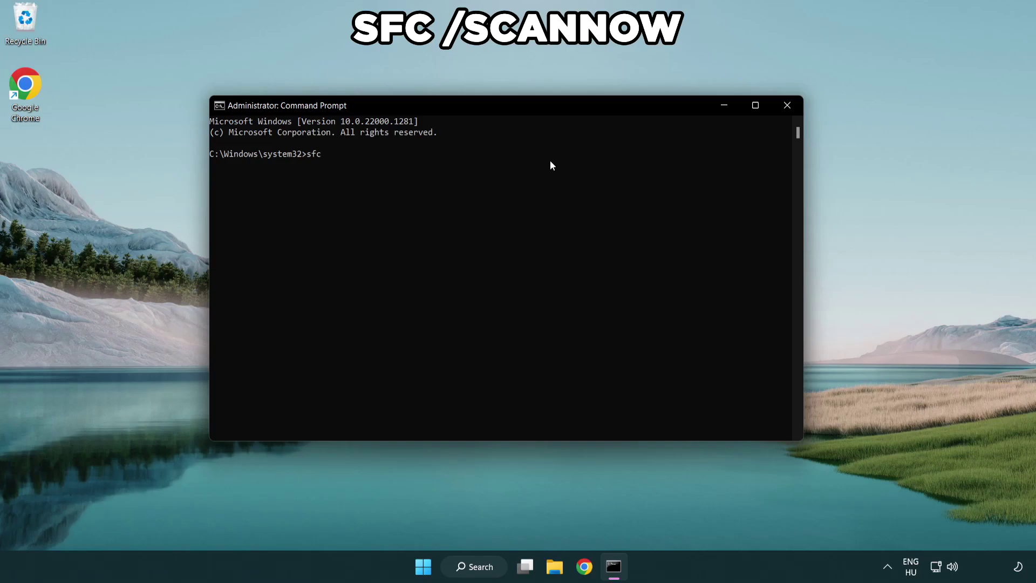
pyautogui.write(' /scannow')
pyautogui.press('Return')
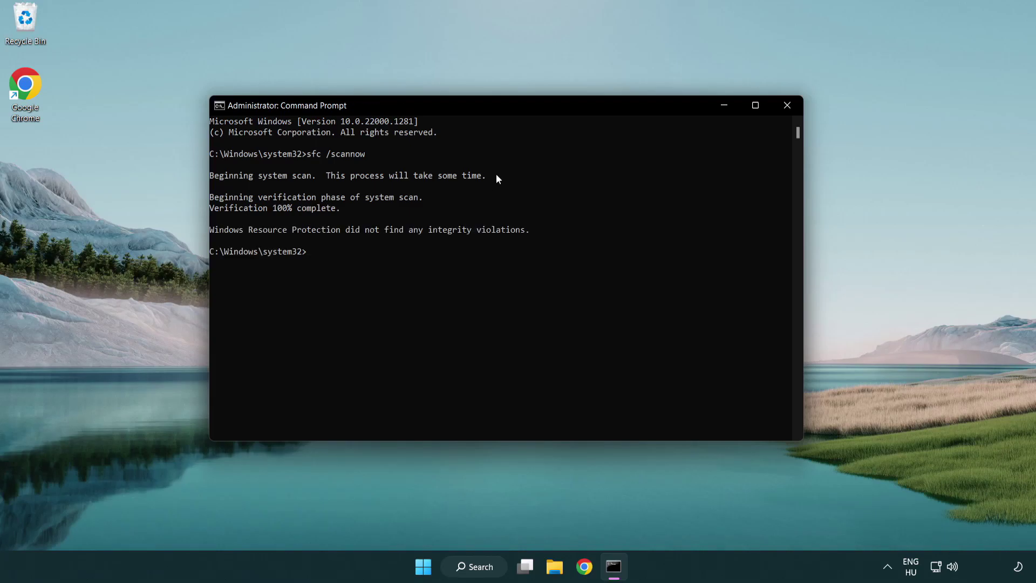
pyautogui.click(788, 106)
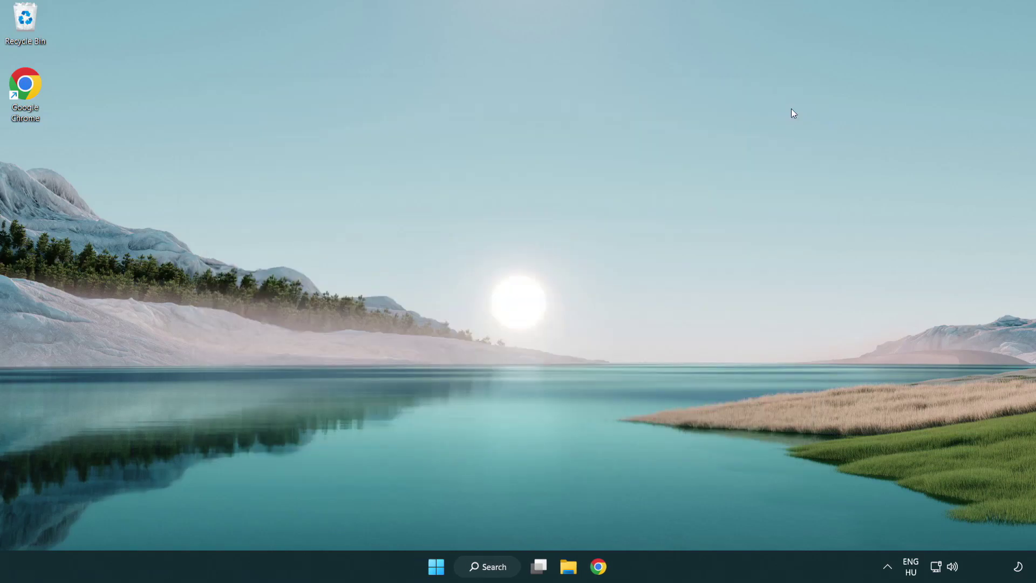
pyautogui.click(438, 565)
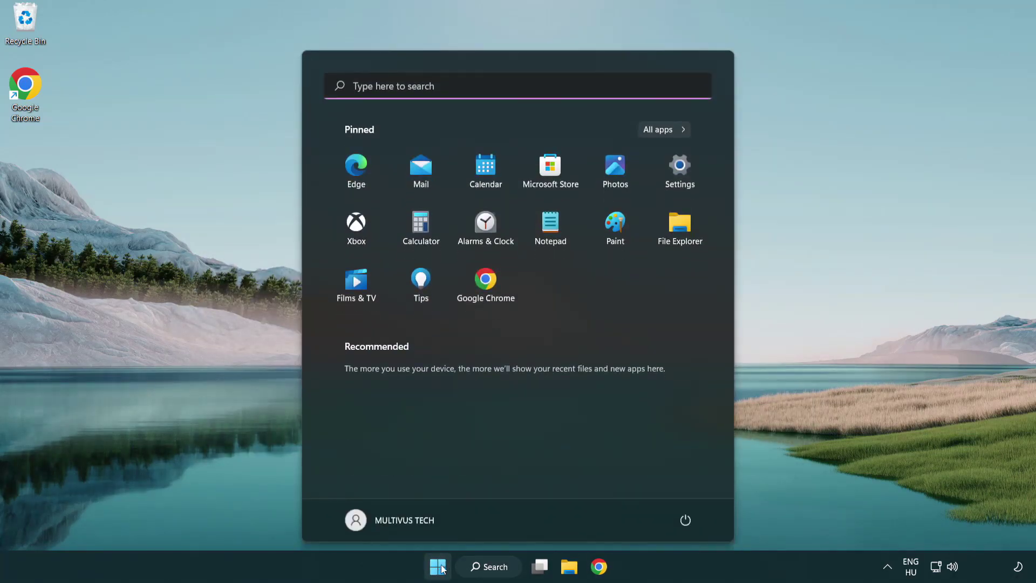